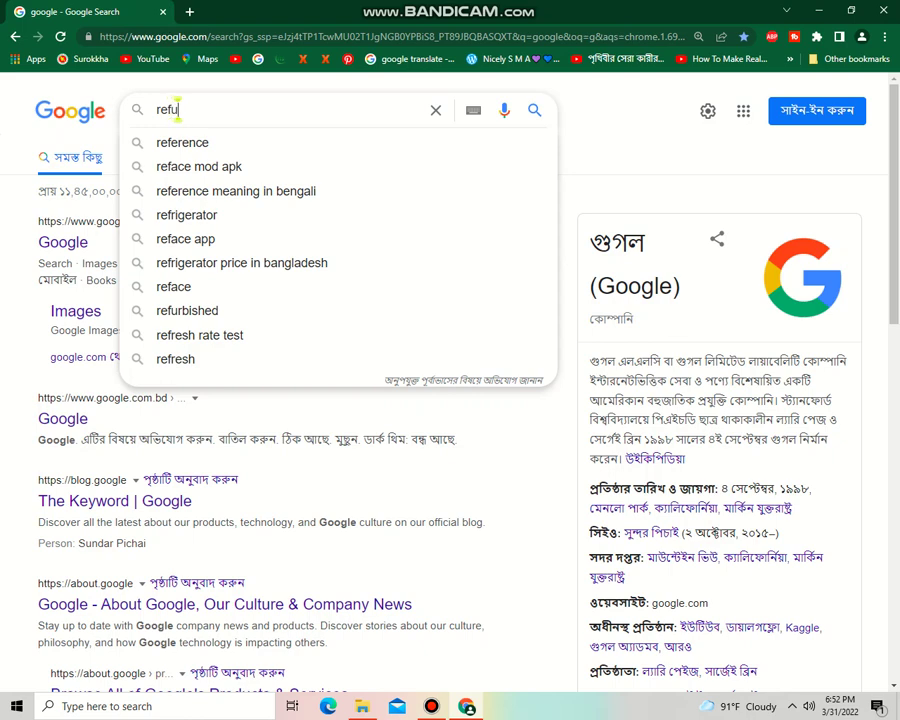
Search Google for "refuse software" and open the rufus.ie result.
text(se)
key(Return)
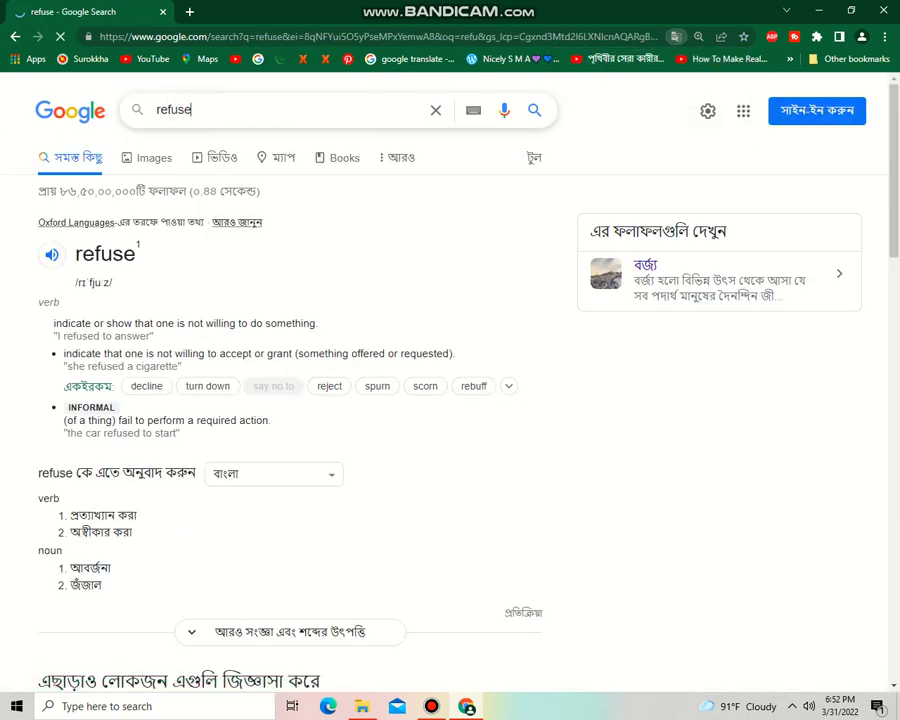
click(192, 109)
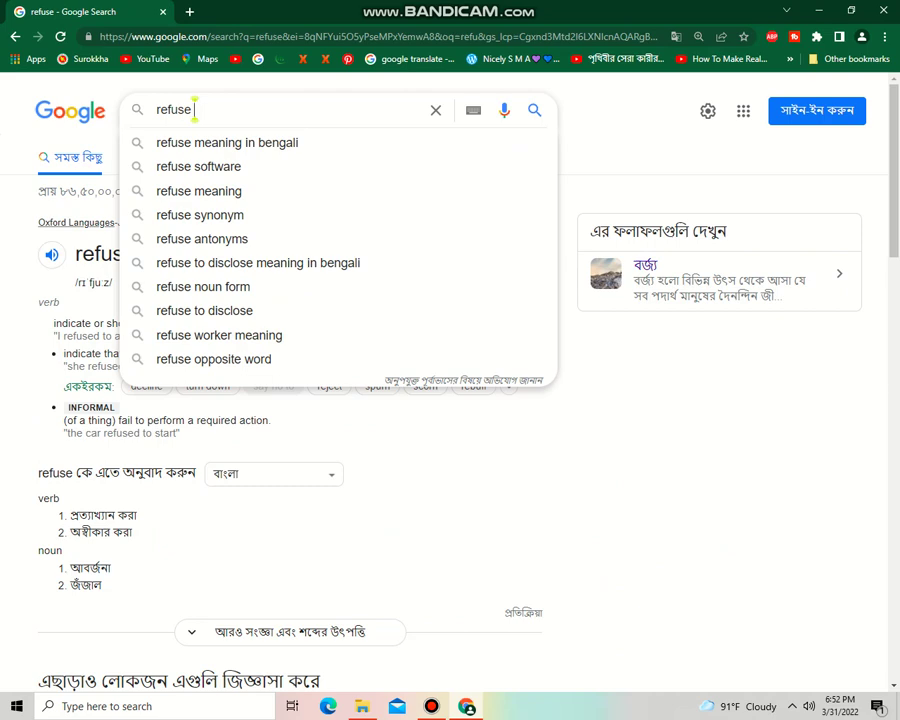
click(198, 166)
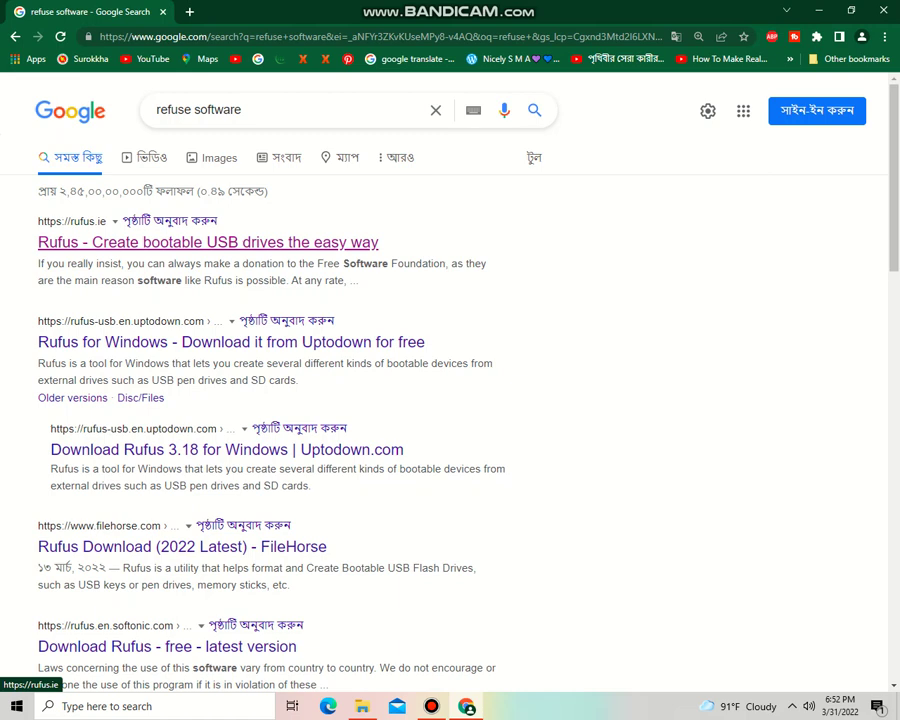
click(208, 242)
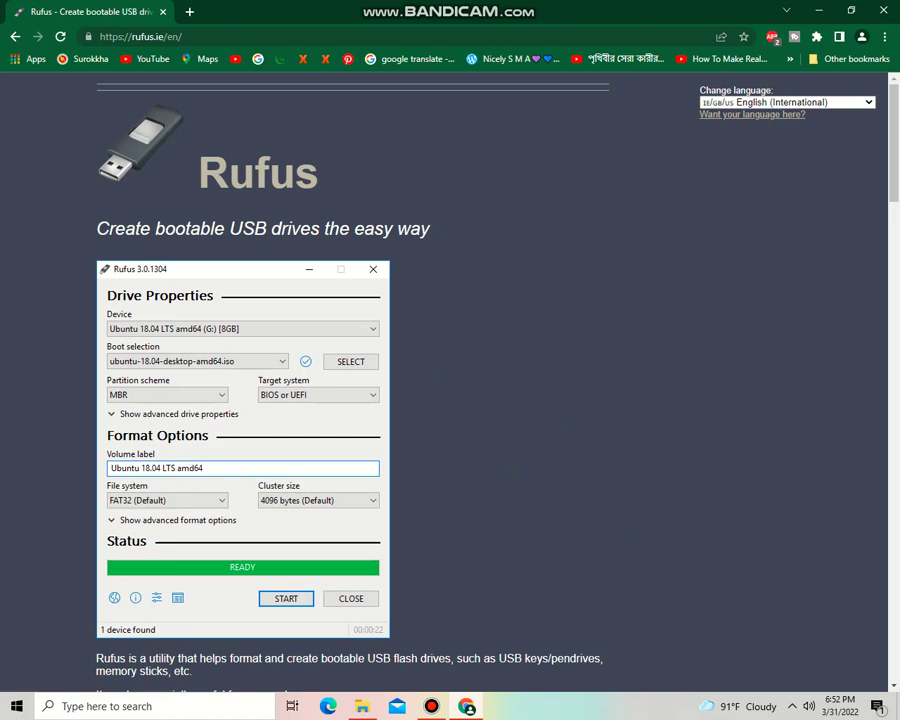
Download Rufus 3.18 from the Download section with the suggested save path, and minimise the browser.
scroll(450, 380, down, 5)
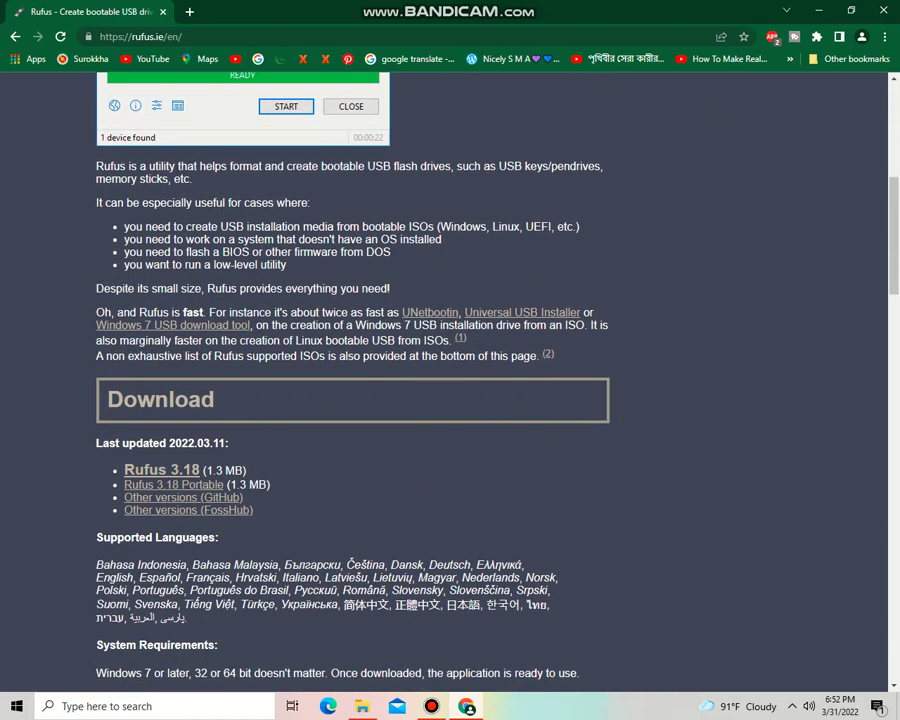
scroll(450, 380, down, 2)
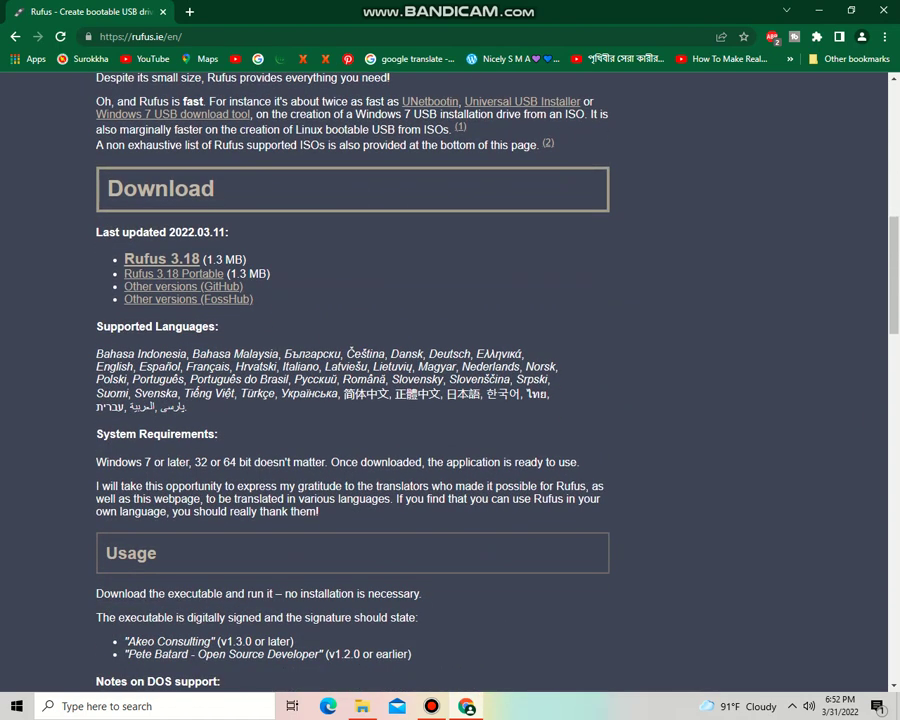
drag(96, 232, 229, 232)
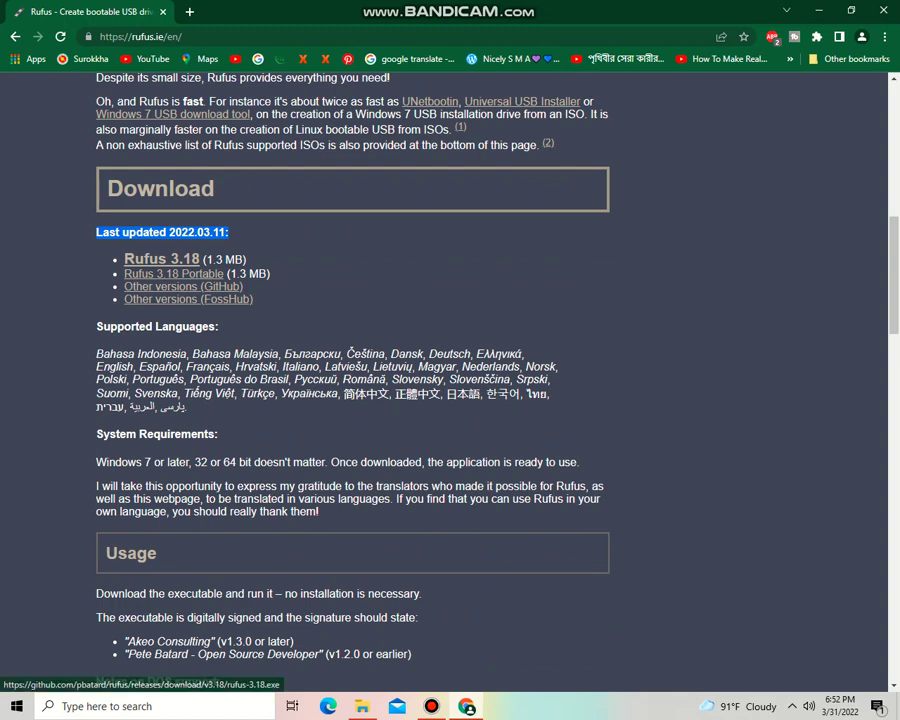
click(161, 259)
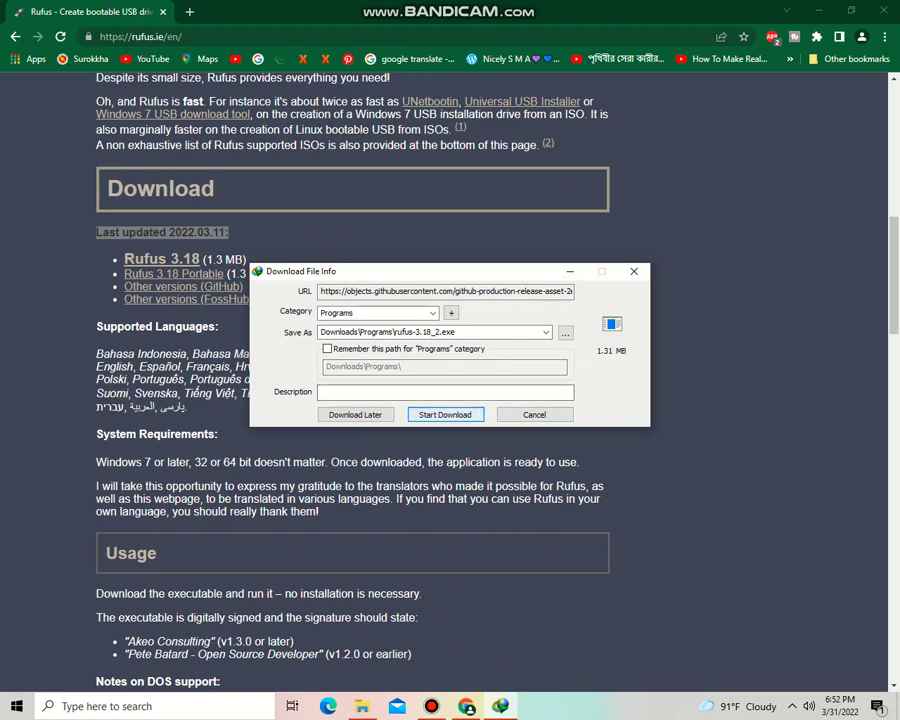
key(Return)
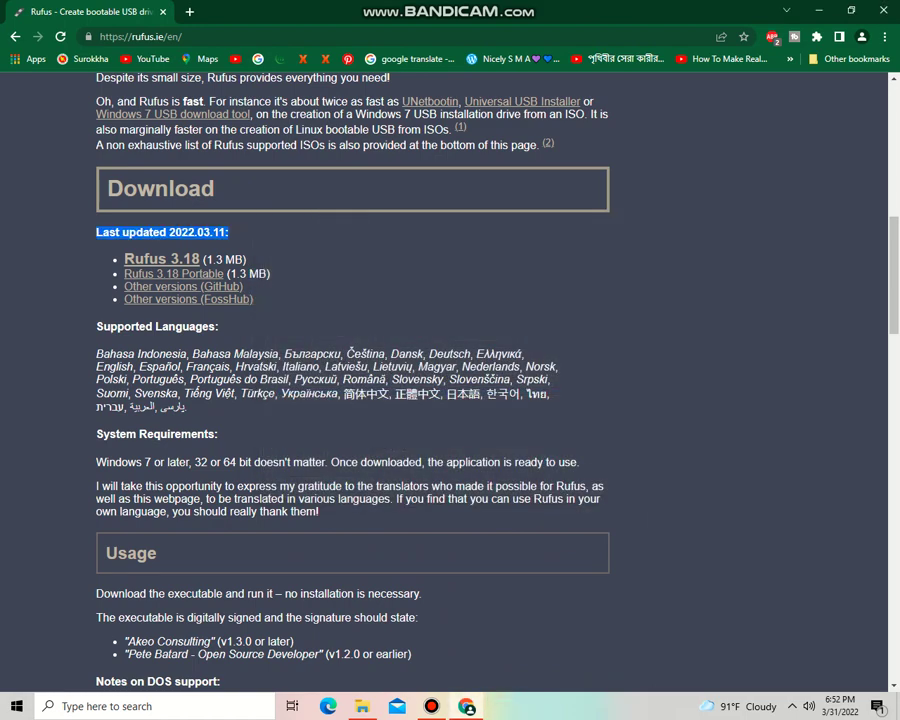
click(818, 10)
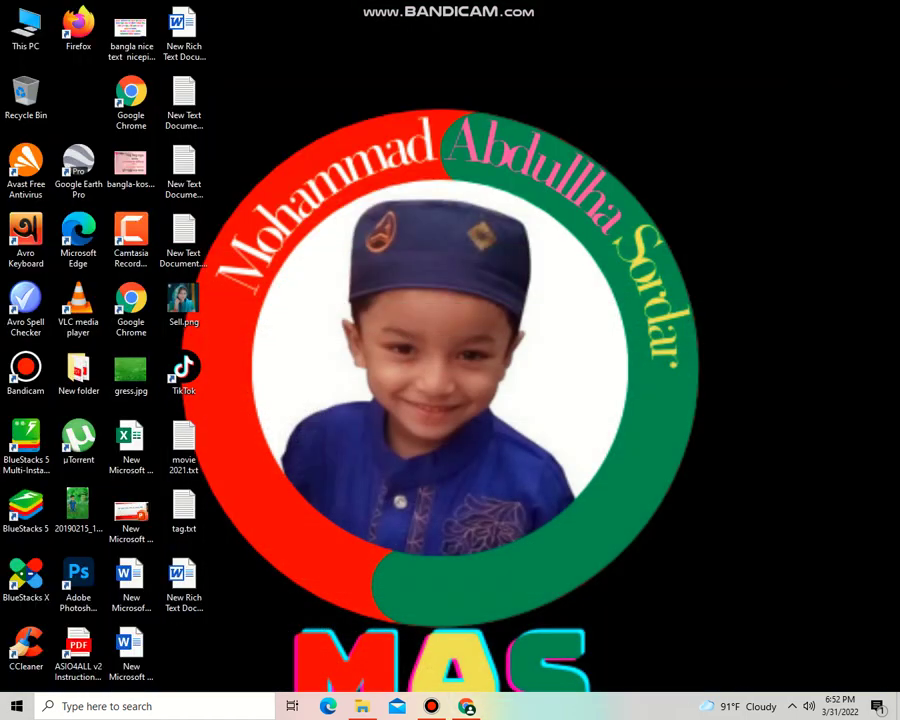
Open the Programs folder in Downloads and run rufus-3.18.exe.
right_click(306, 218)
click(344, 259)
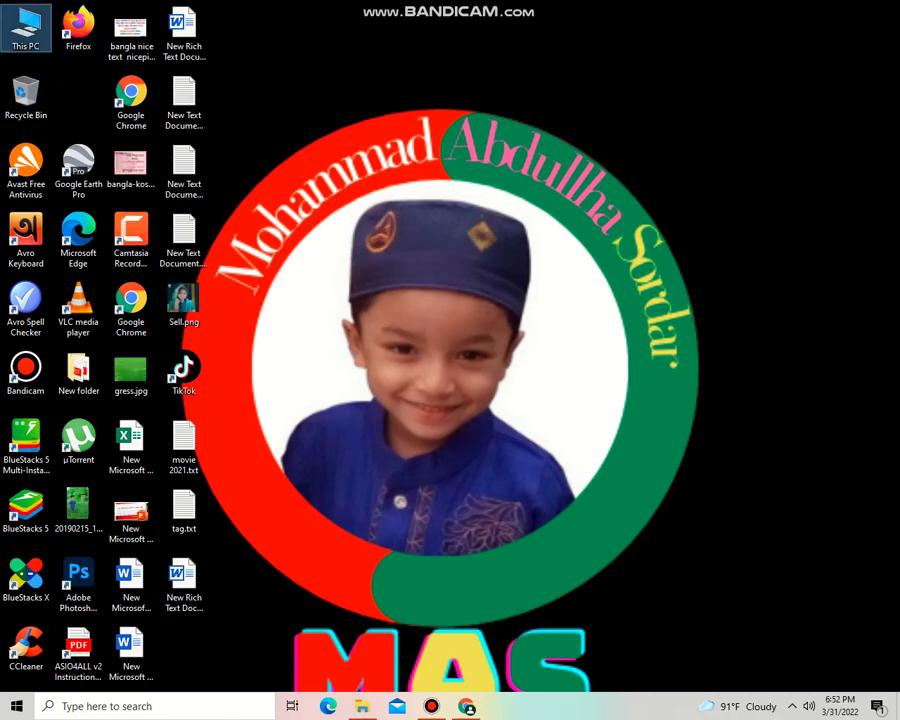
double_click(26, 35)
click(57, 133)
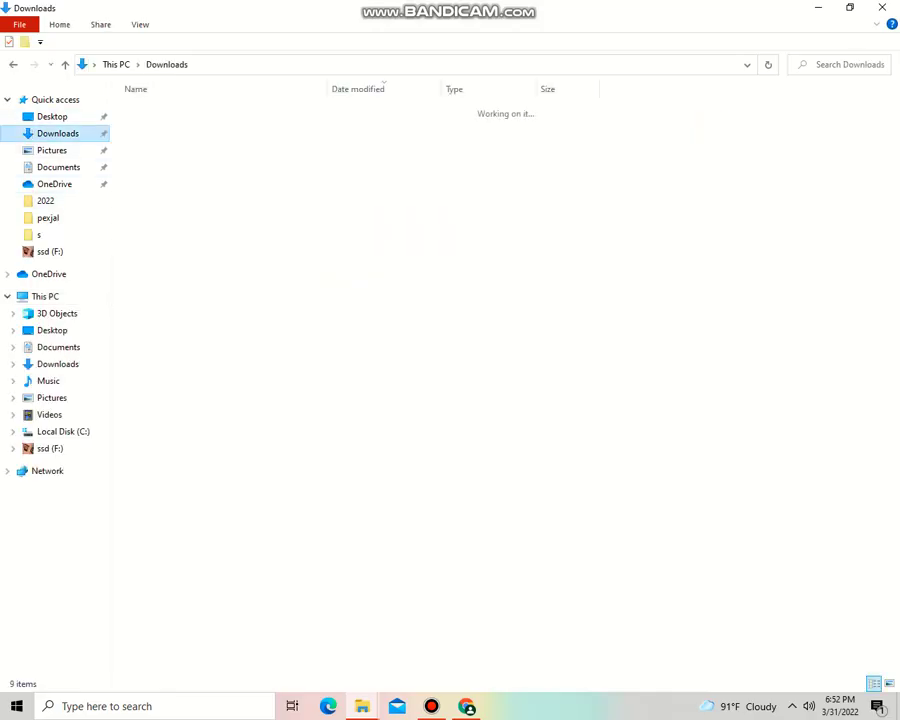
double_click(157, 129)
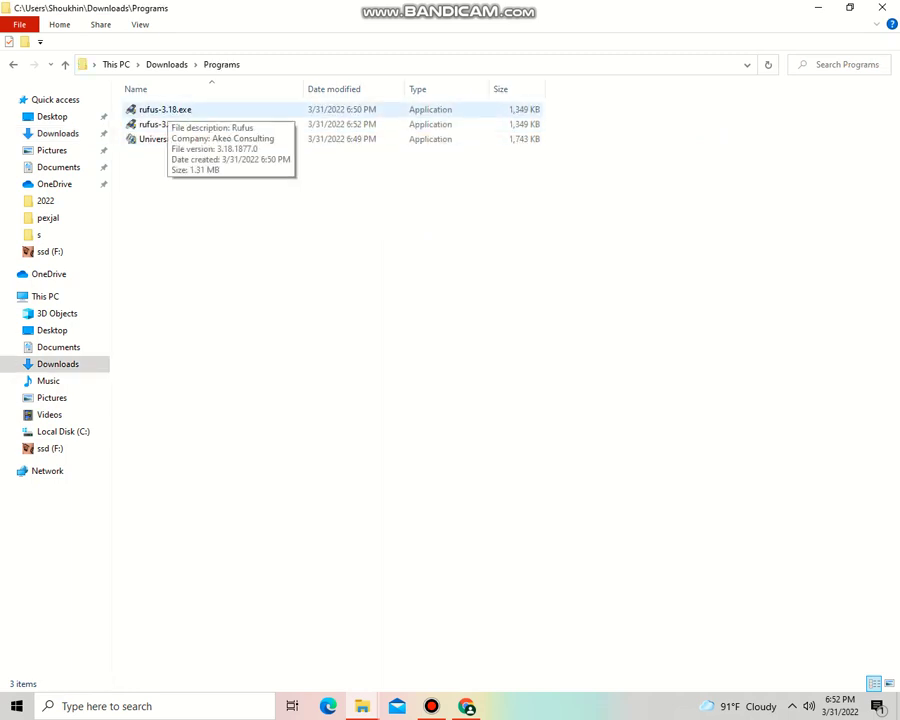
click(165, 109)
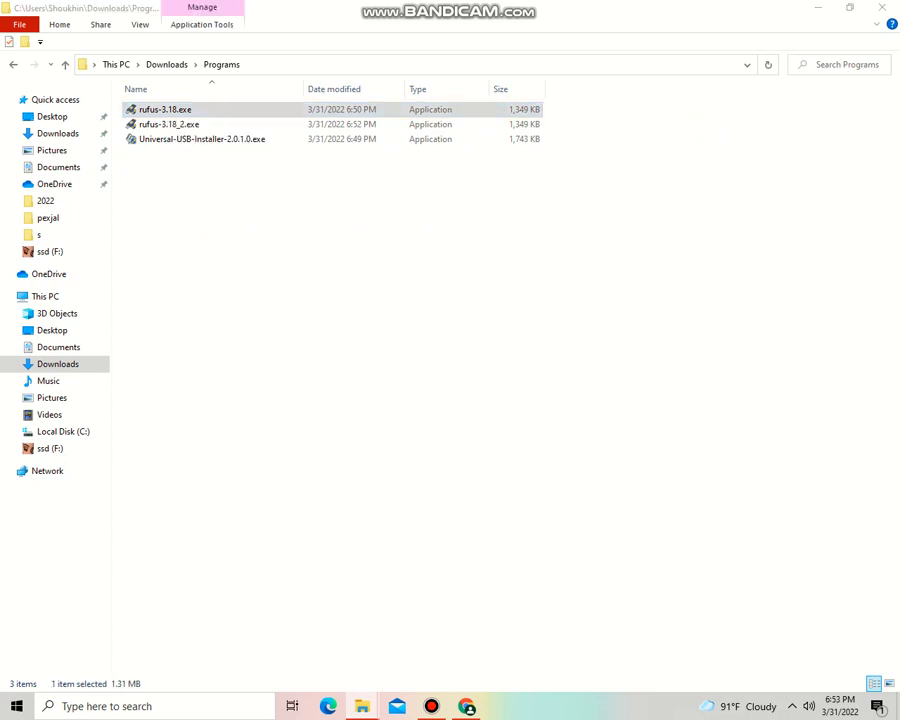
Clear the file window away, reposition the Rufus window and check its Device list for a USB drive.
click(818, 7)
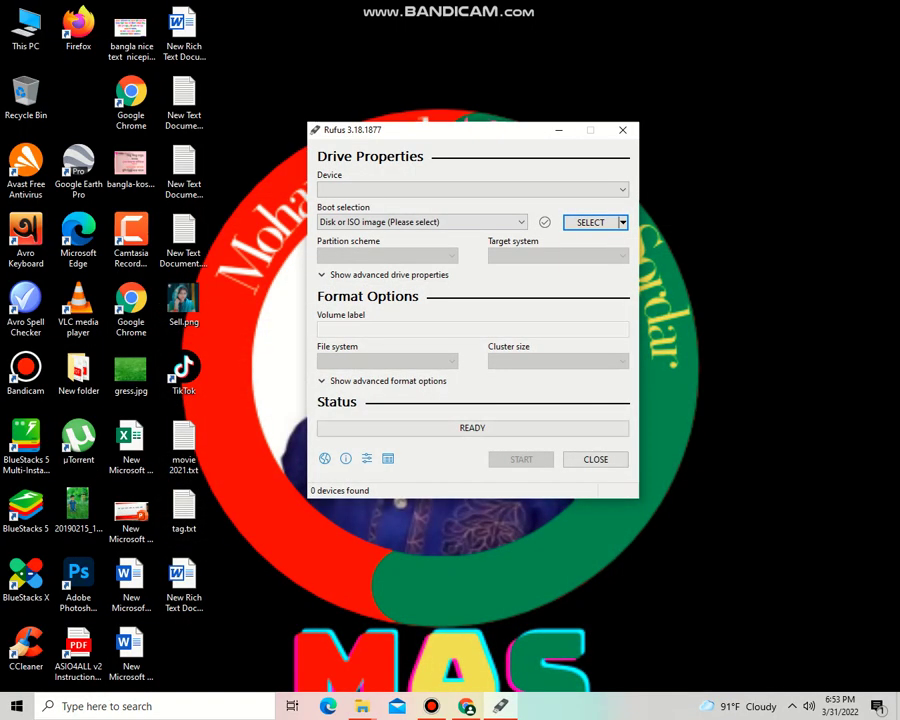
drag(450, 130, 380, 150)
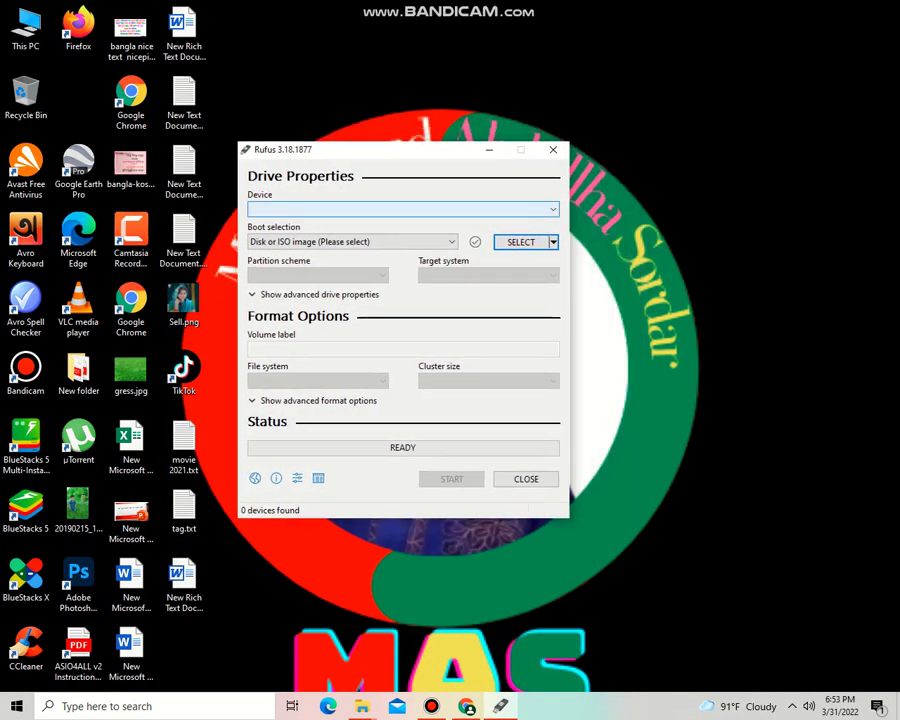
click(402, 209)
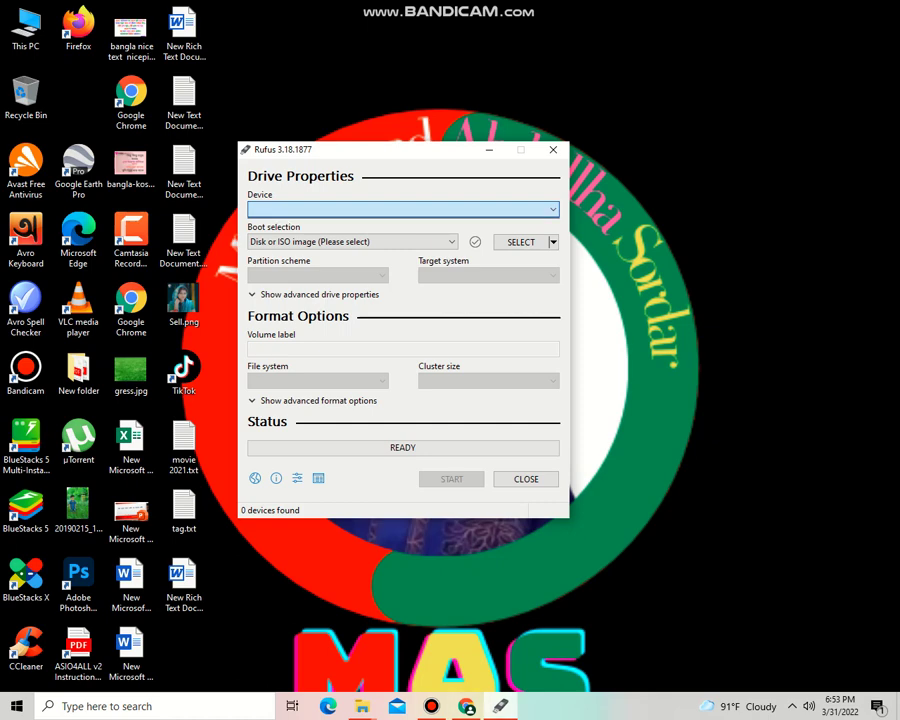
click(431, 706)
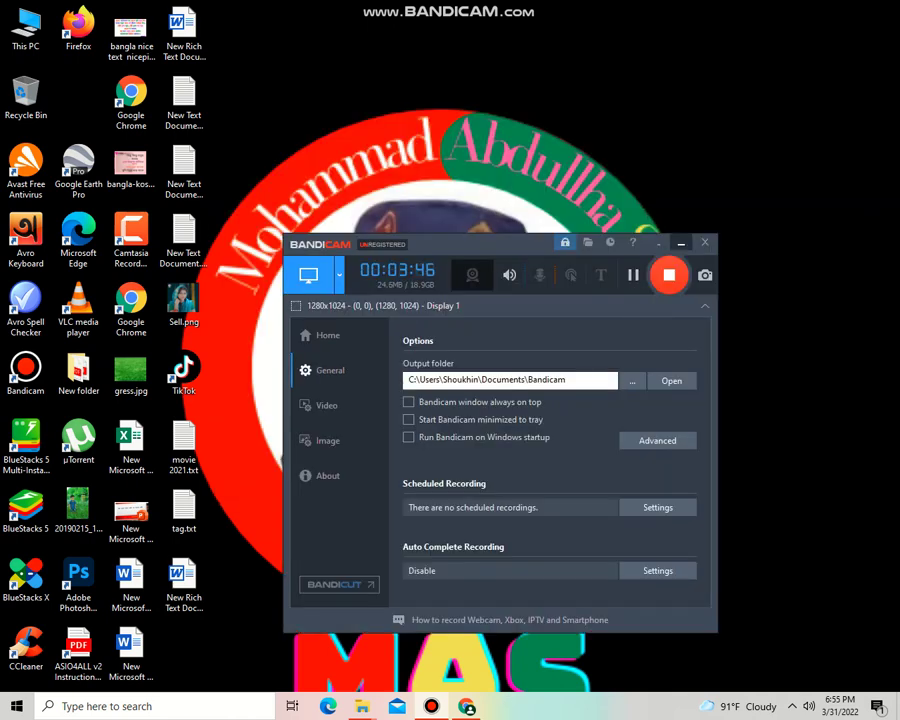
click(681, 243)
right_click(446, 160)
click(482, 201)
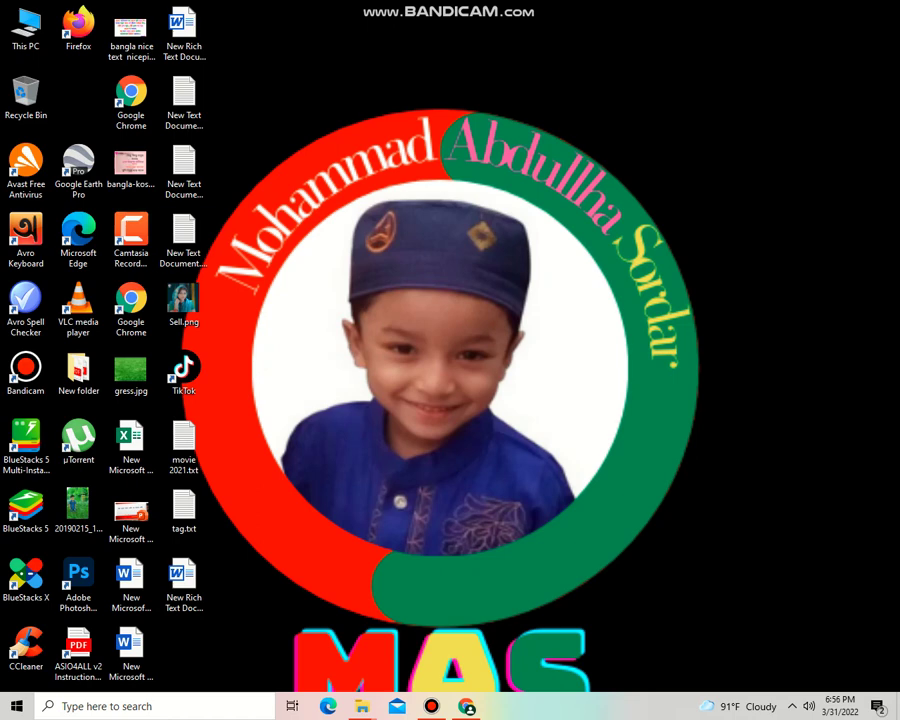
Open This PC in File Explorer and refresh its list of drives.
key(super+e)
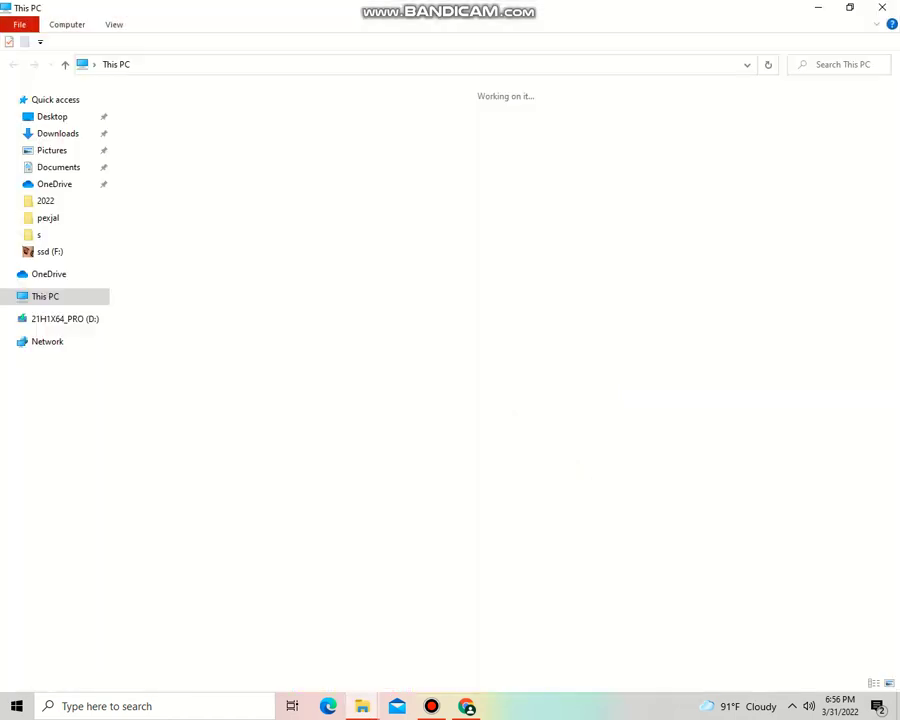
right_click(346, 318)
click(382, 374)
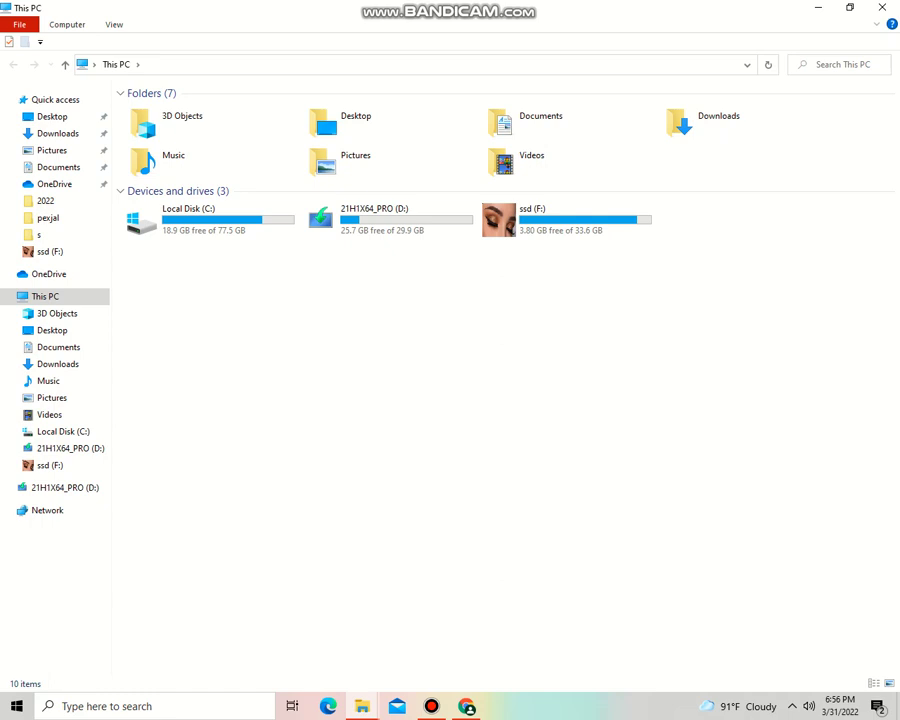
right_click(355, 299)
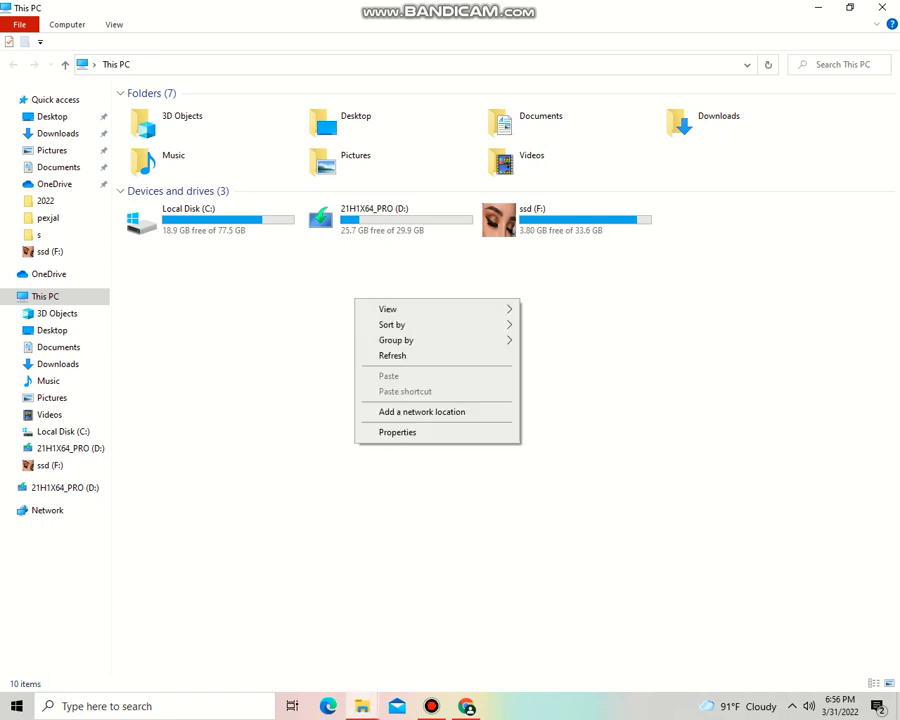
click(392, 355)
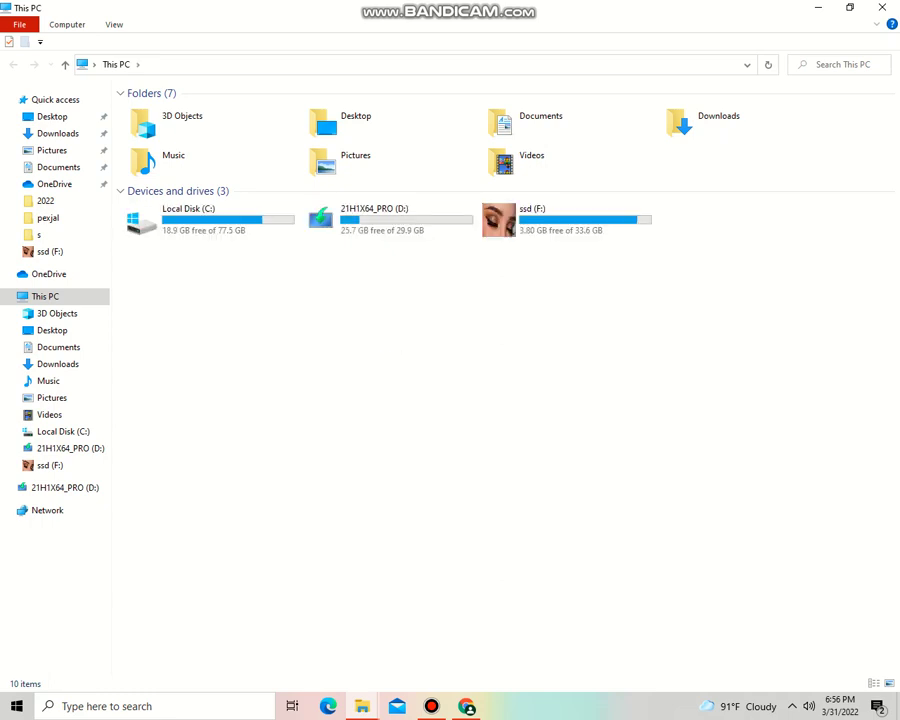
Quick-format the 21H1X64_PRO (D:) drive as FAT32 with a 16-kilobyte allocation unit size, and close the format dialog.
click(363, 221)
right_click(363, 221)
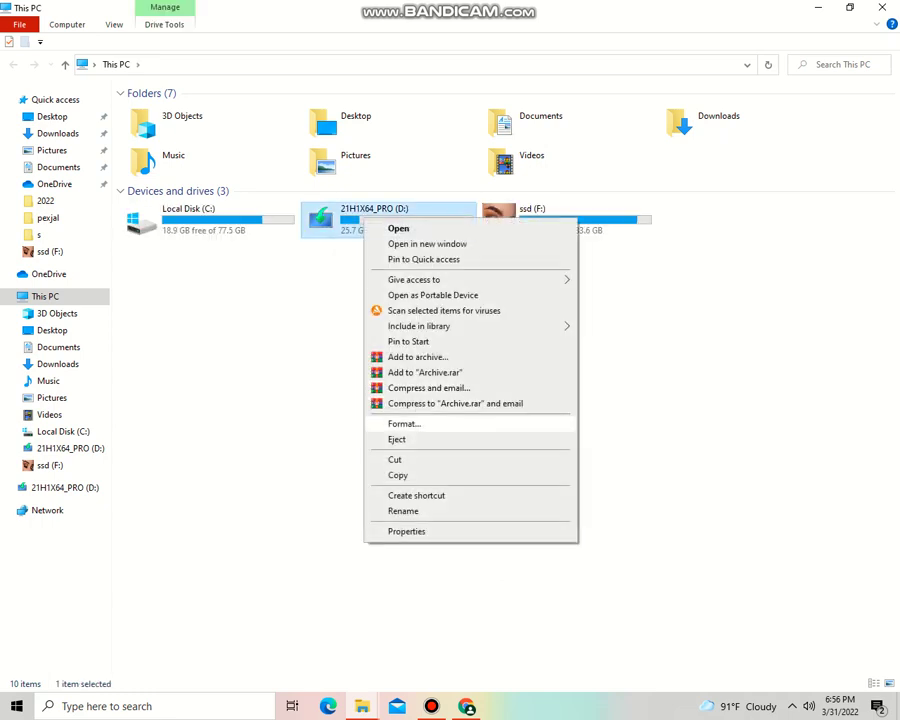
click(404, 424)
click(148, 452)
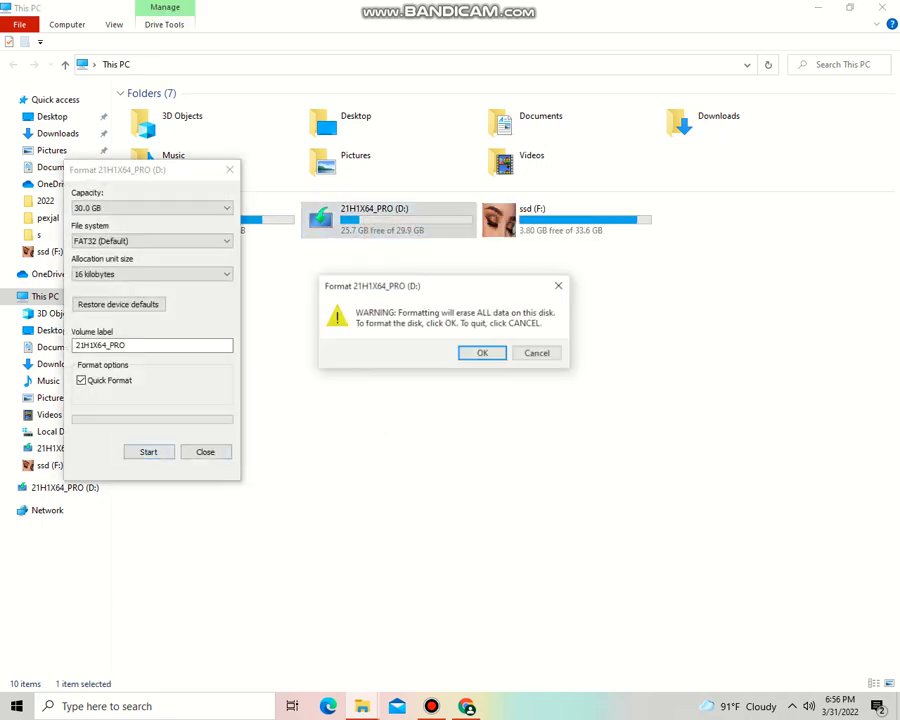
key(Return)
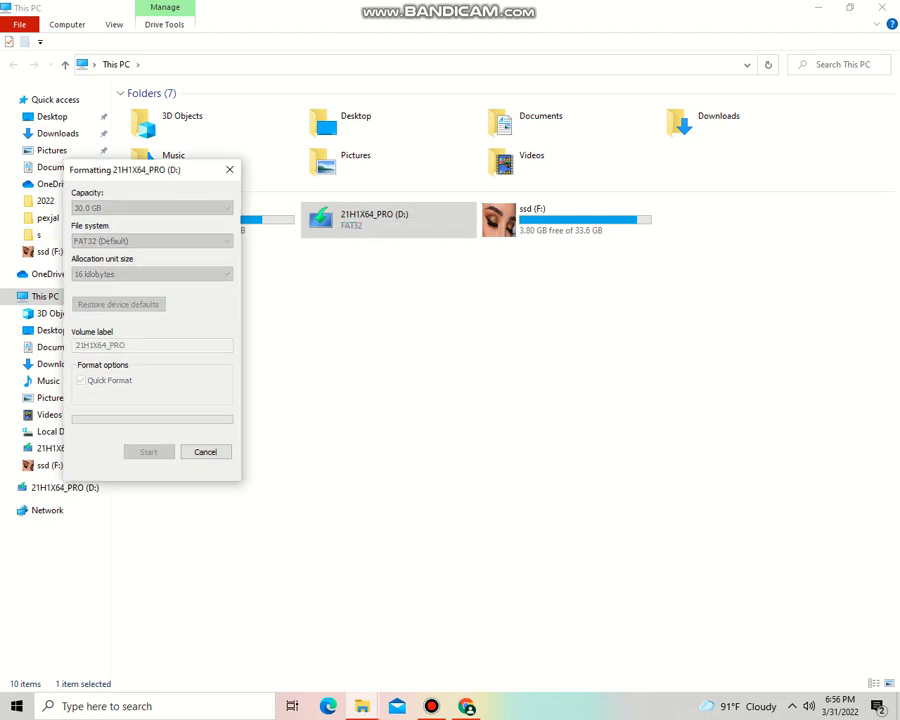
key(Return)
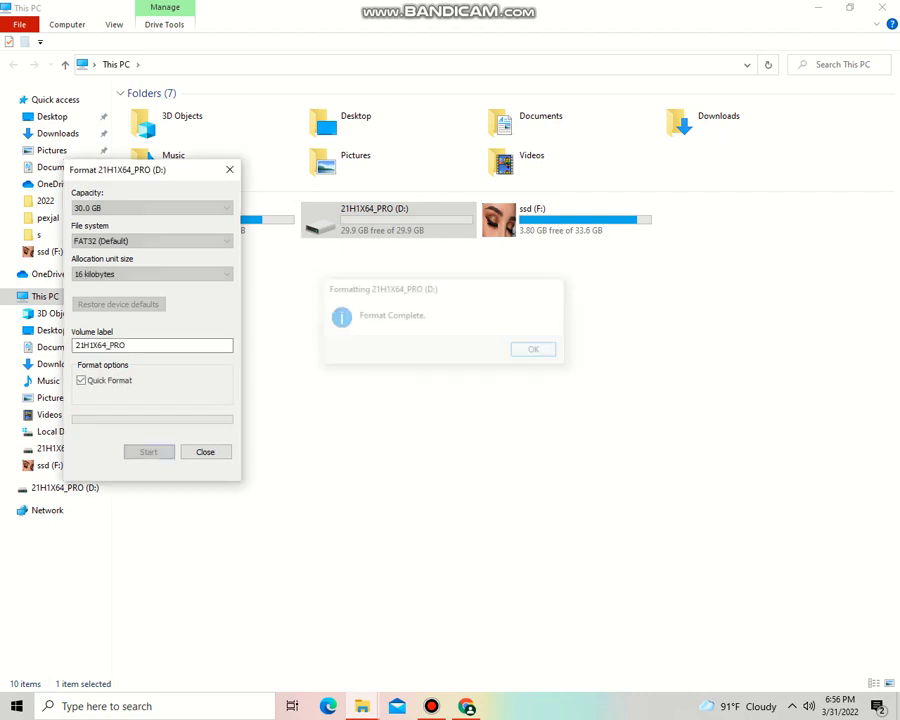
click(205, 452)
Refresh This PC to check that the formatted USB drive is listed, close the window and refresh the desktop.
right_click(366, 297)
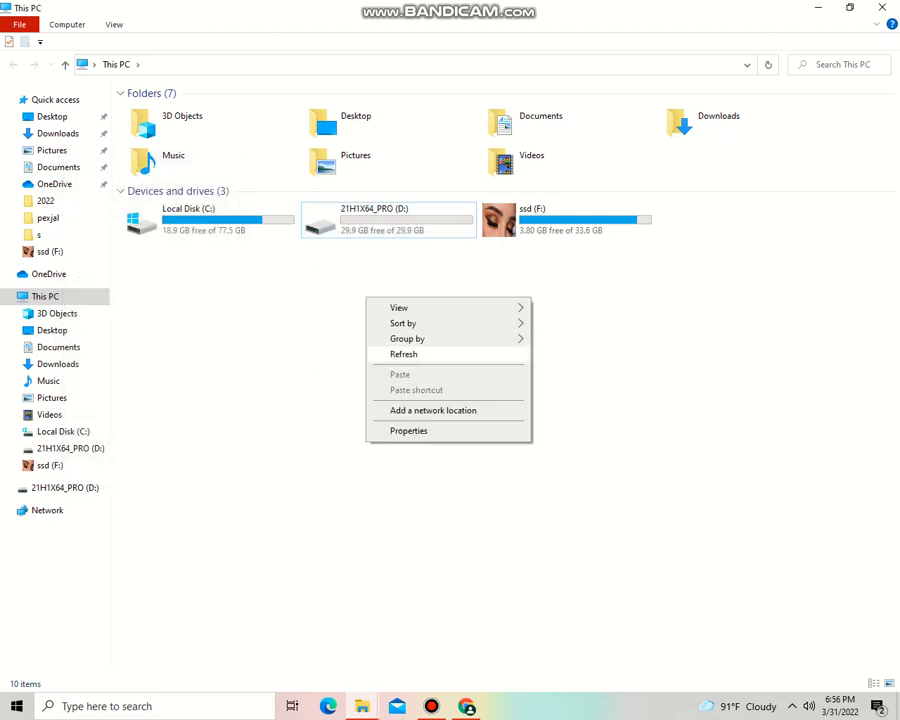
click(403, 354)
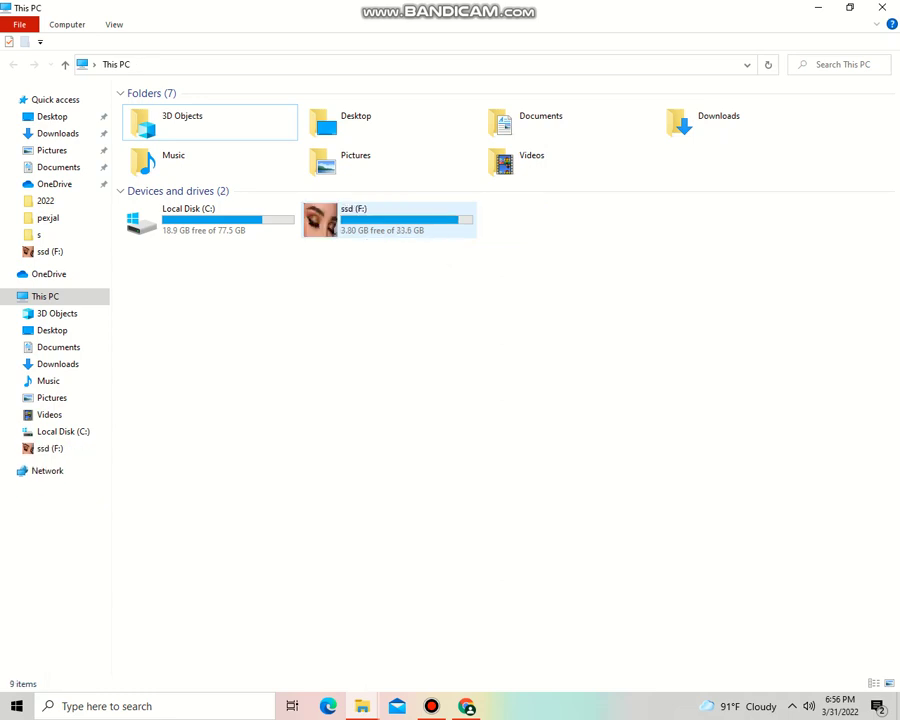
right_click(307, 323)
click(343, 379)
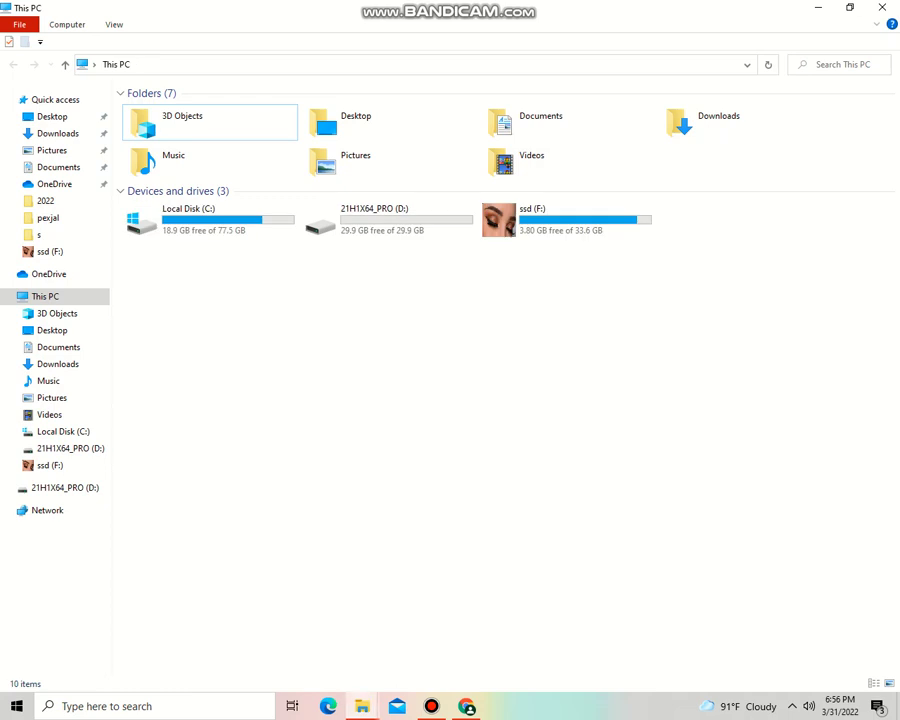
right_click(349, 331)
click(390, 388)
right_click(367, 343)
click(405, 399)
click(881, 7)
right_click(338, 176)
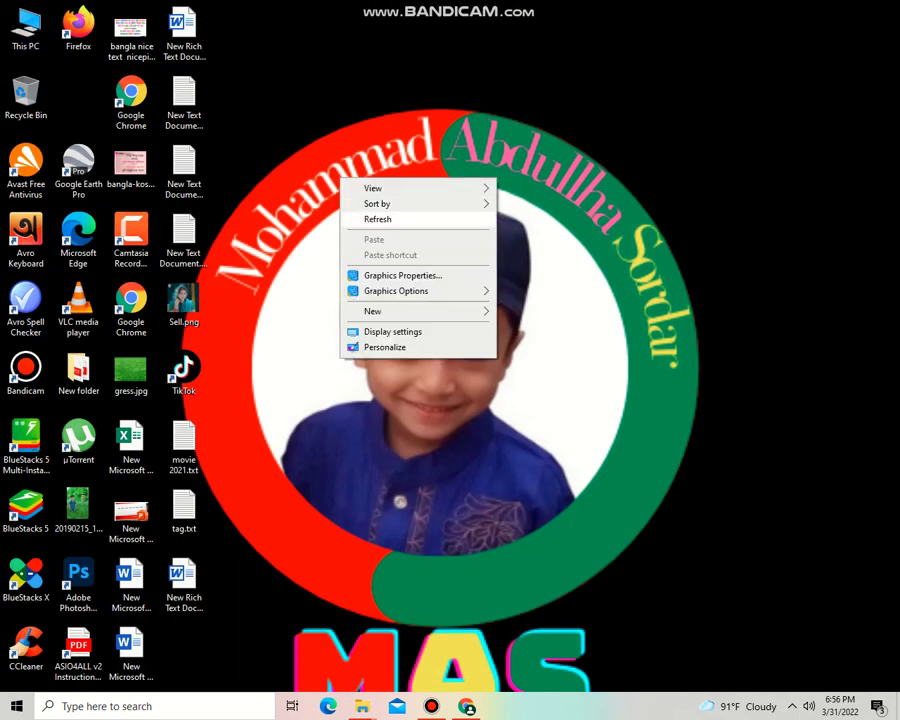
click(368, 216)
Open the Programs folder inside Downloads in File Explorer and launch rufus-3.18.exe.
double_click(25, 30)
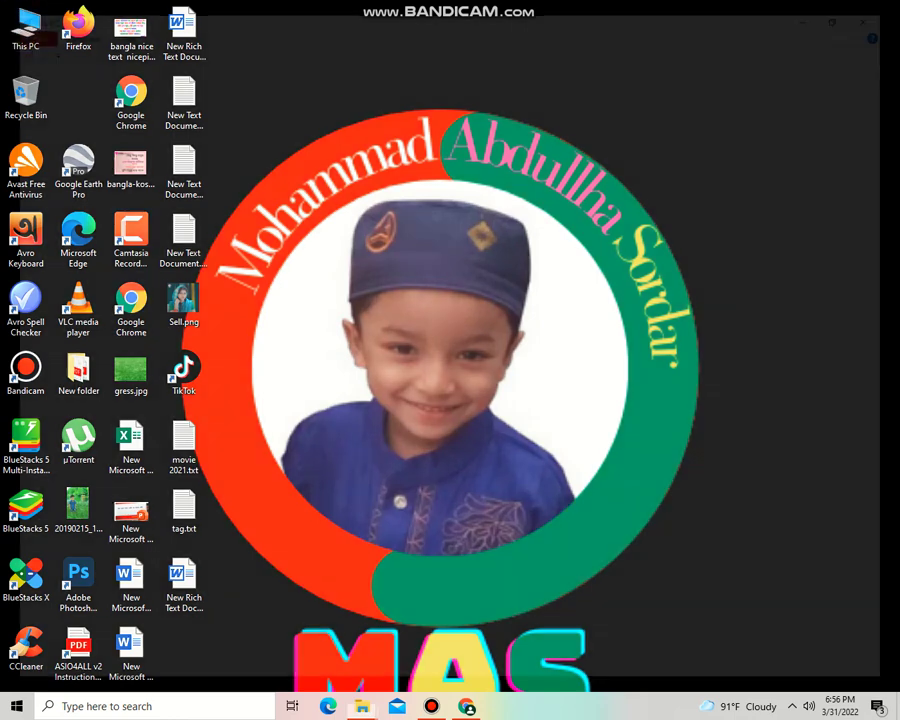
click(57, 133)
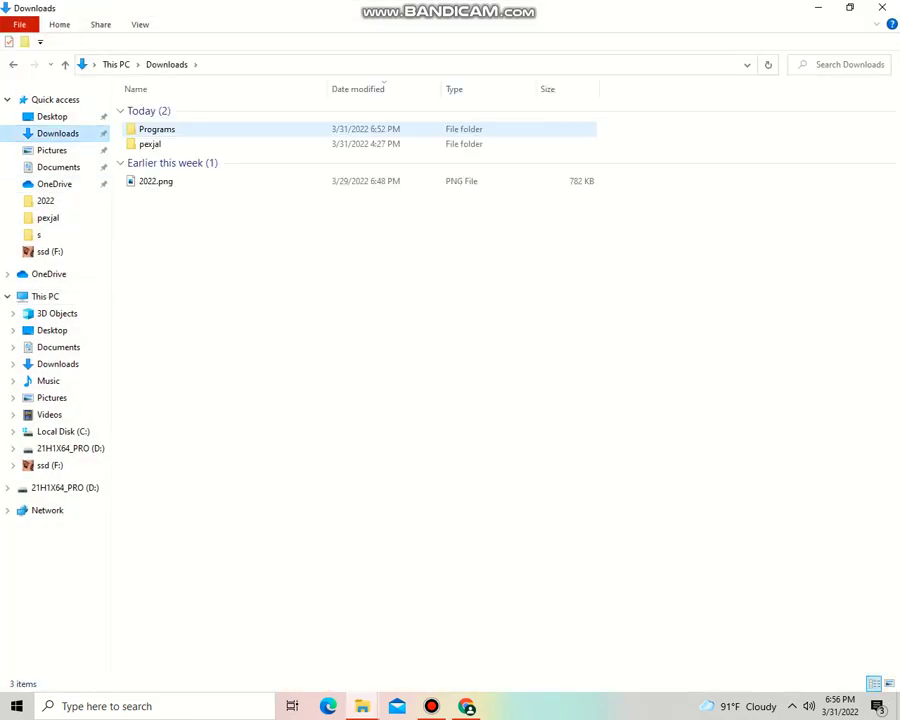
double_click(157, 129)
click(165, 109)
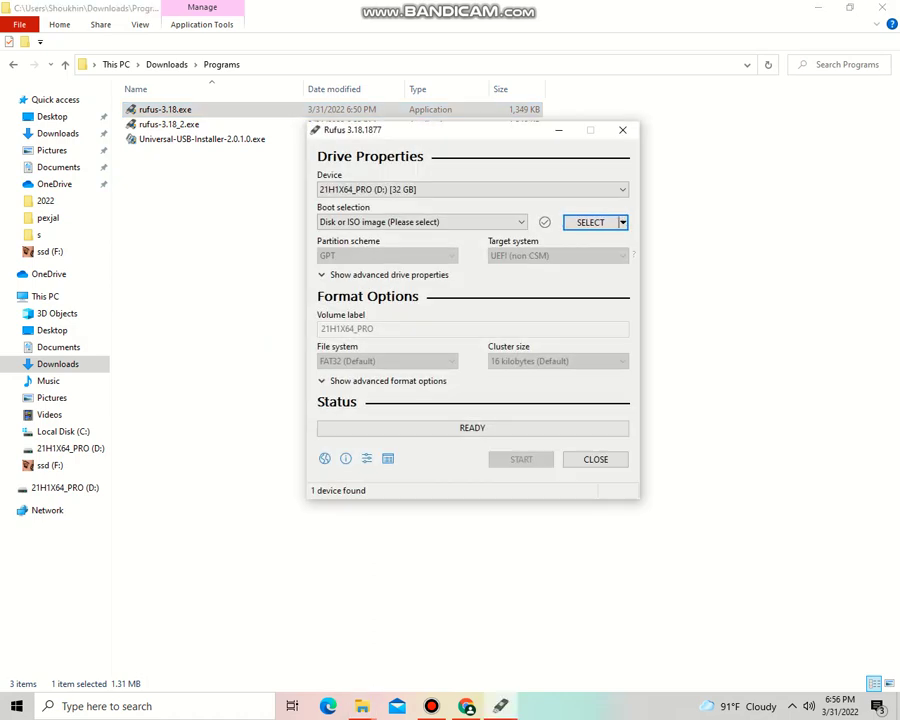
Select 21H1X64_PRO (D:) as the Rufus device and keep Disk or ISO image as the boot selection.
click(472, 189)
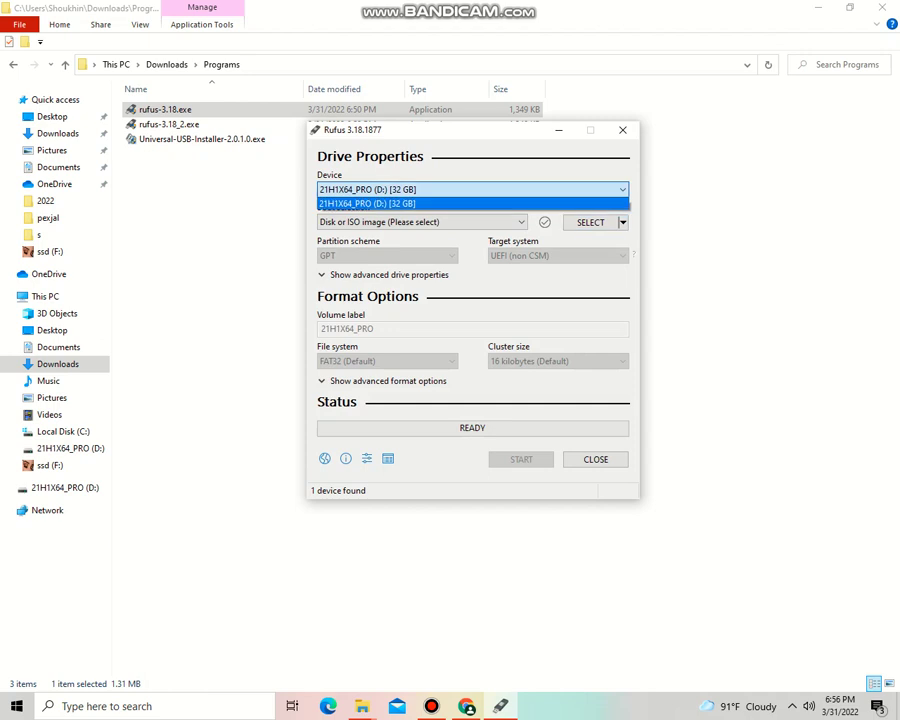
key(Return)
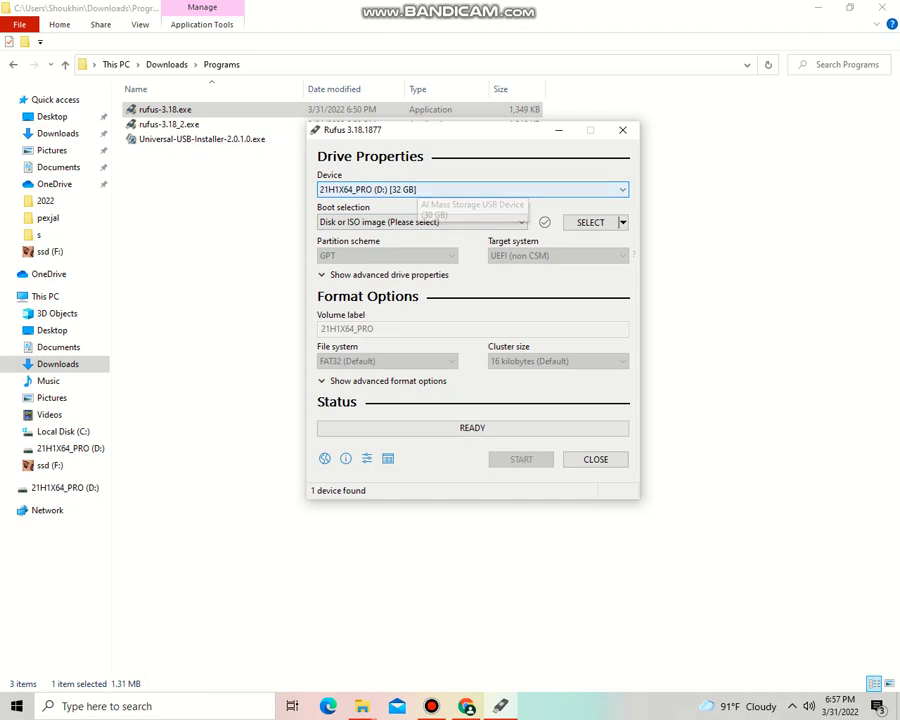
click(421, 222)
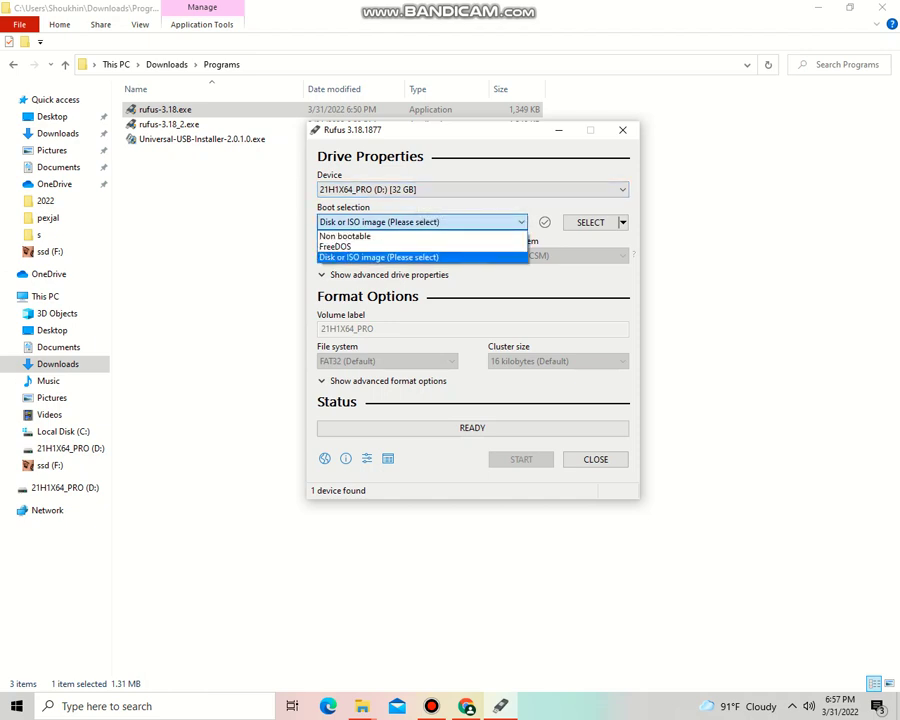
click(421, 257)
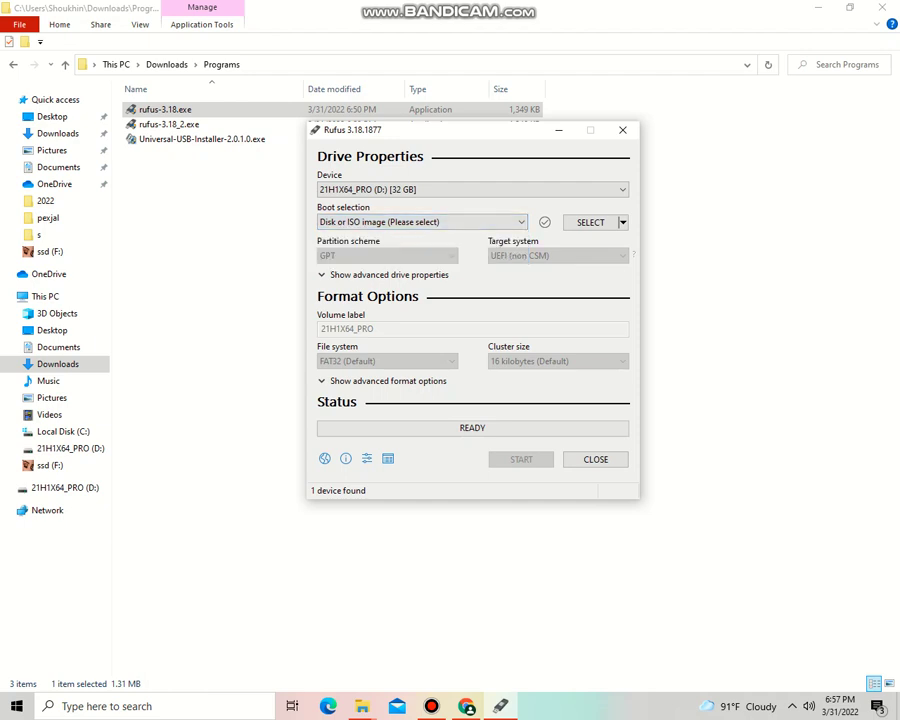
Load the boot image Win10_21H1_English_x64.iso from the Soft\ISO folder on the ssd (F:) drive.
click(590, 222)
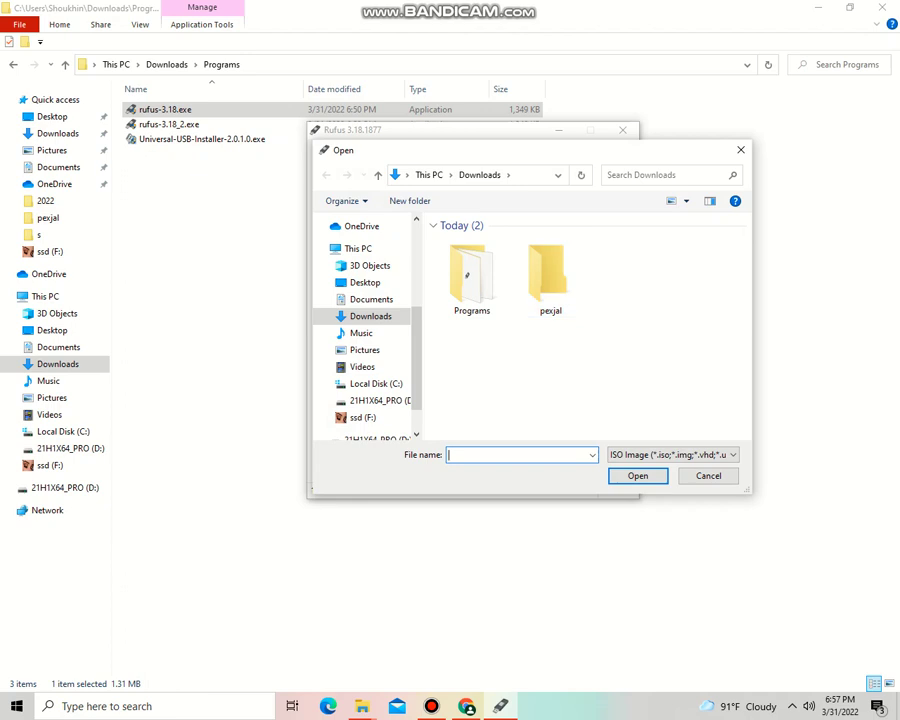
click(362, 417)
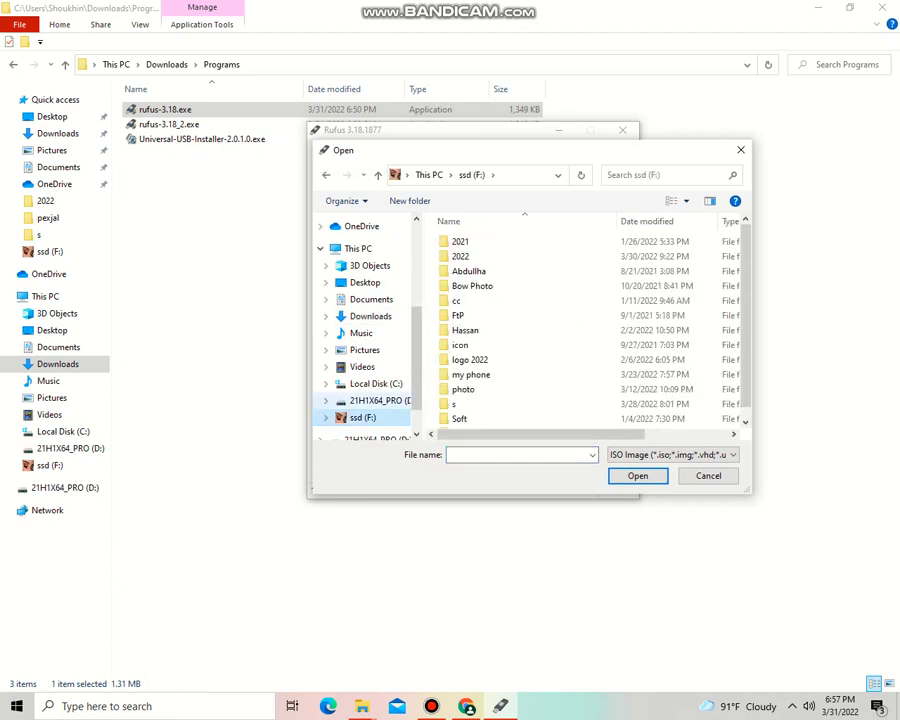
scroll(463, 389, down, 1)
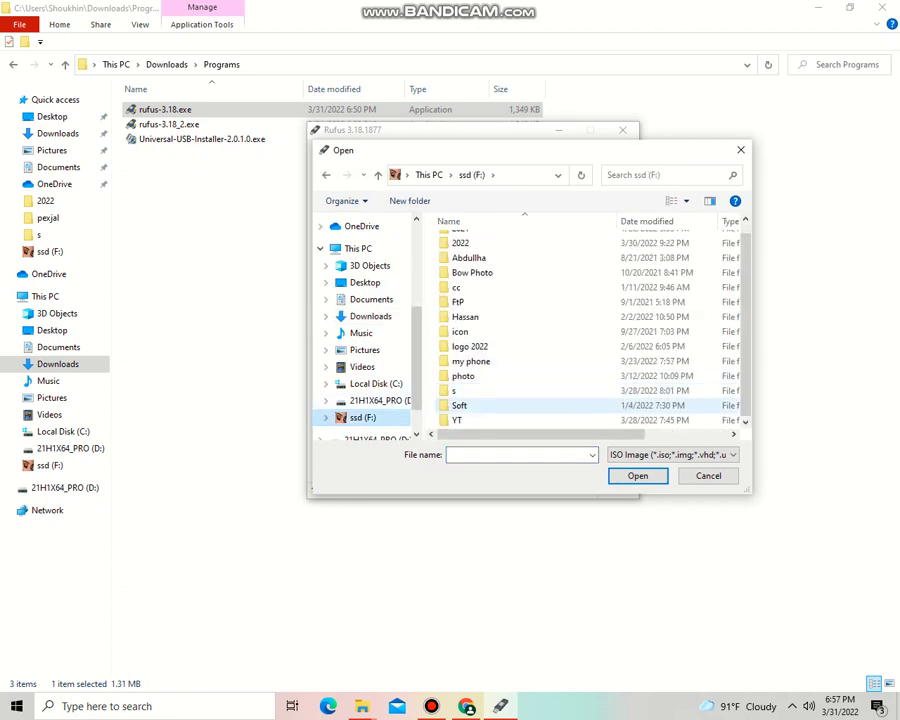
double_click(460, 404)
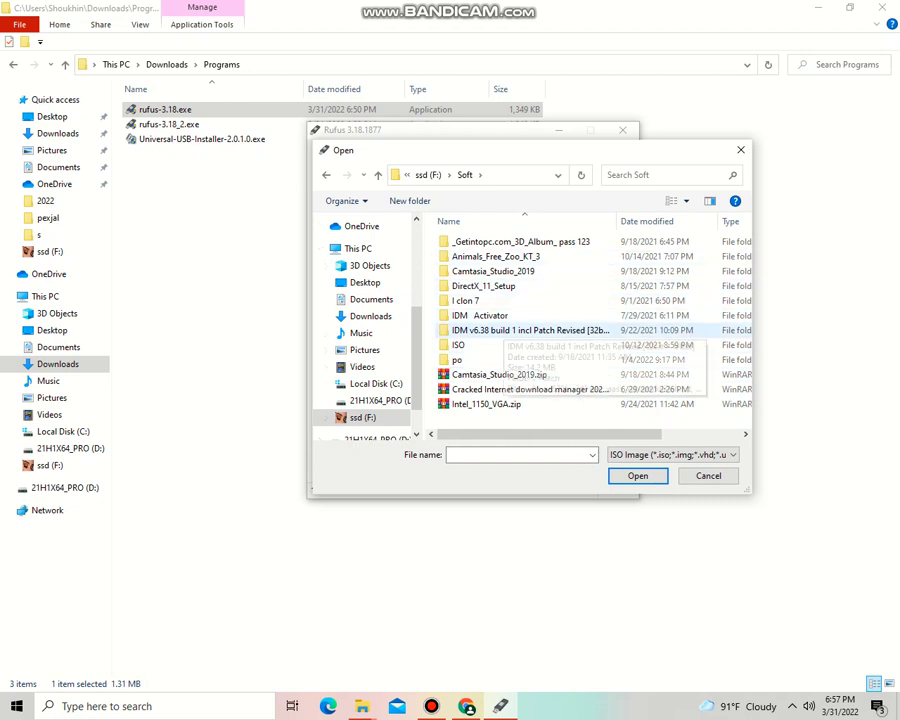
double_click(458, 344)
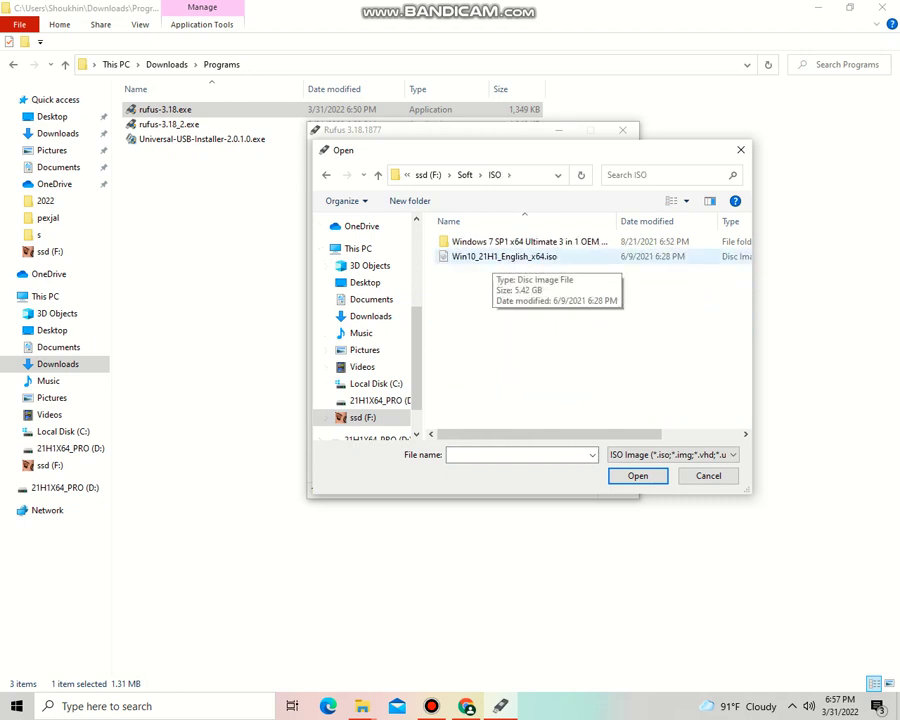
click(492, 256)
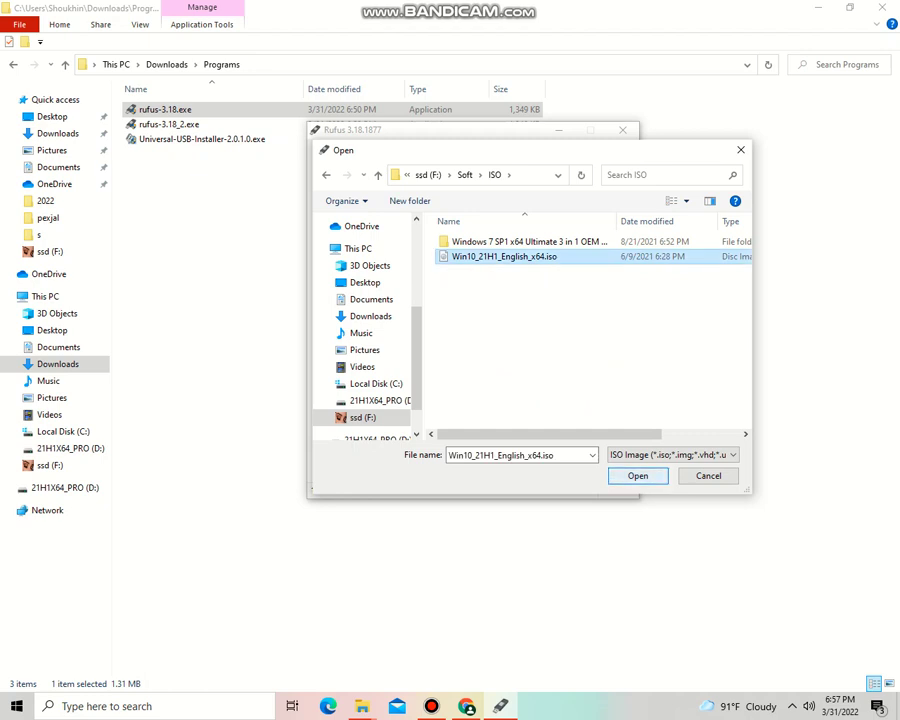
key(Return)
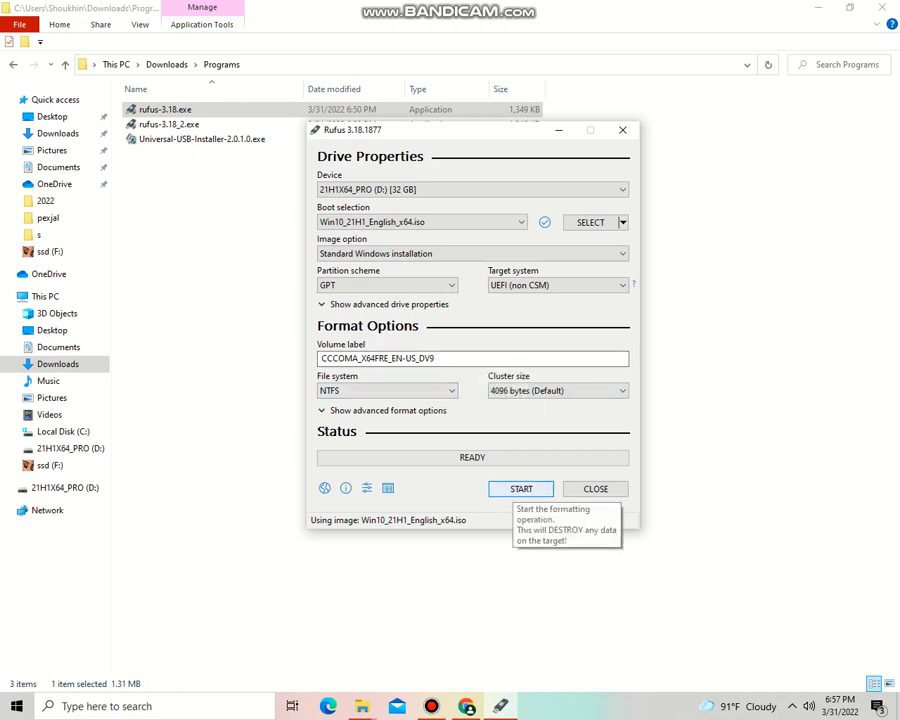
Start writing the image to the USB drive, accepting the data erasure, and close the Programs folder window behind Rufus.
click(521, 488)
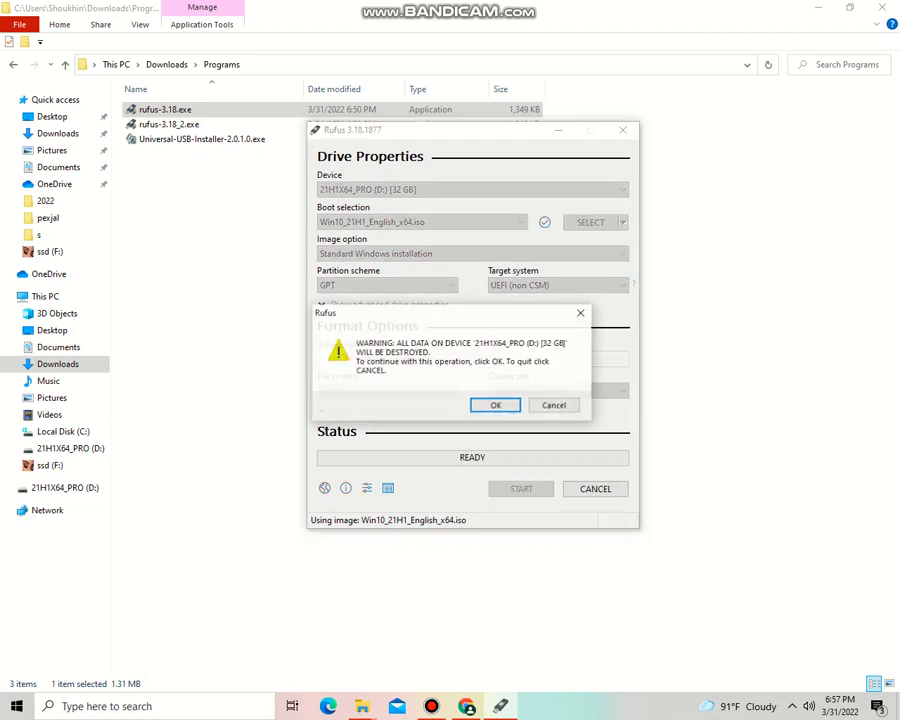
click(495, 405)
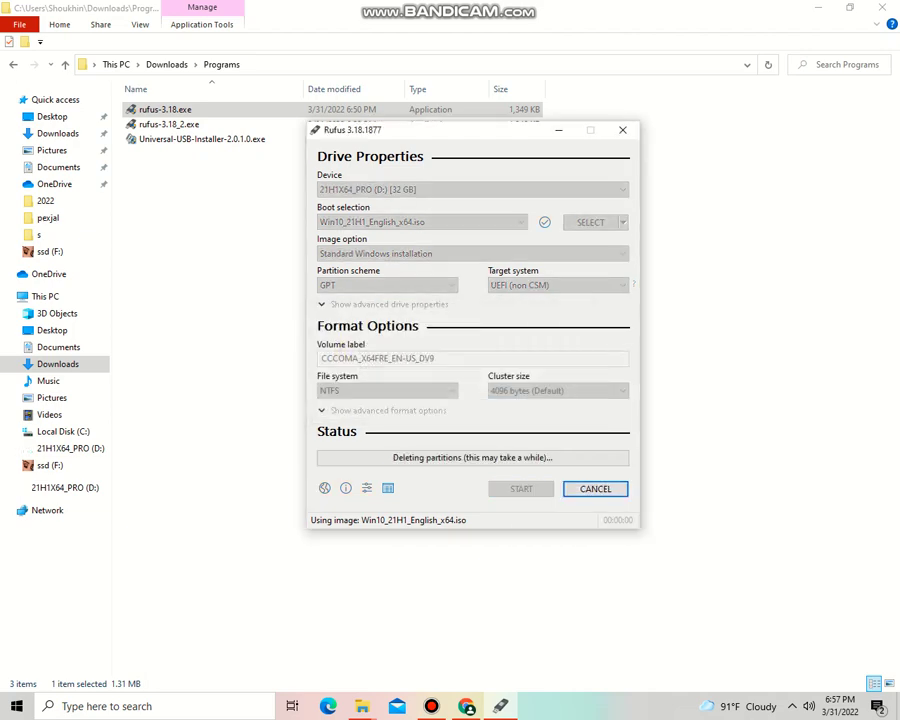
click(881, 8)
drag(450, 130, 403, 142)
right_click(709, 182)
click(746, 224)
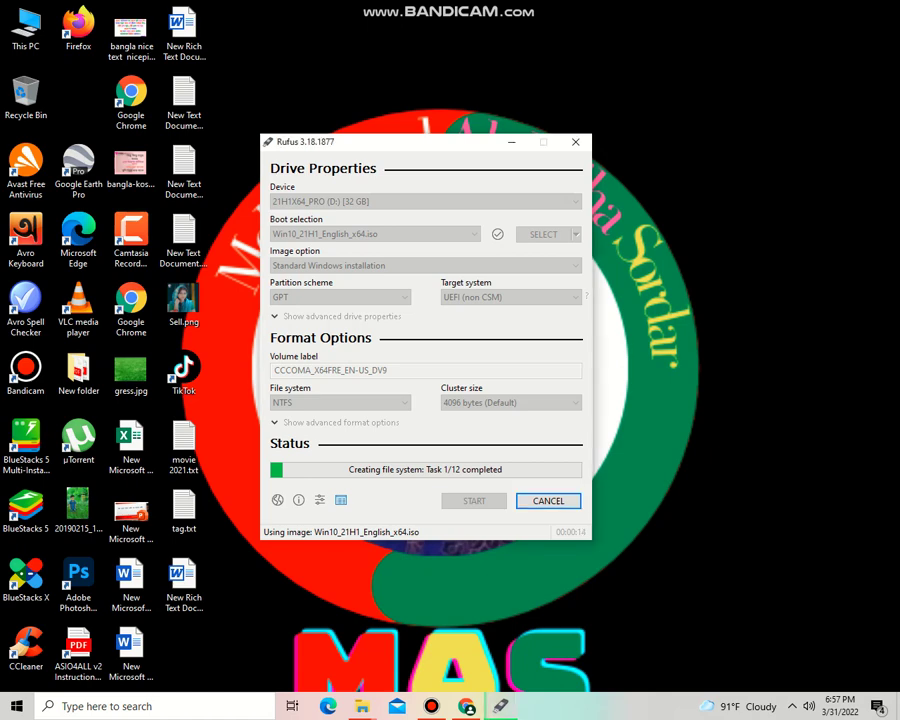
Disable the Avast shields for 1 hour.
click(796, 706)
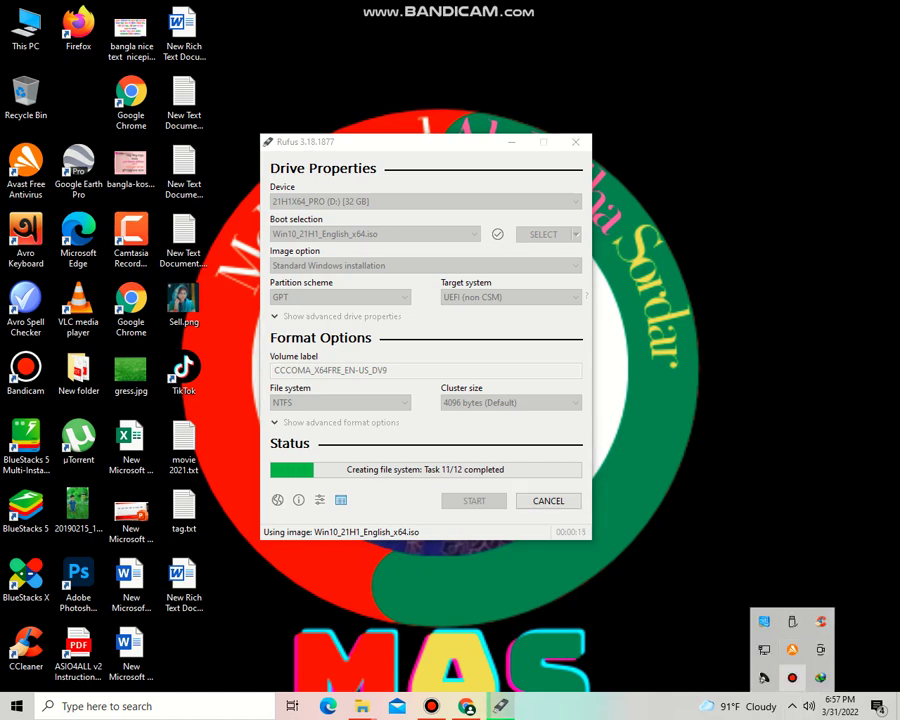
right_click(792, 649)
mouse_move(800, 551)
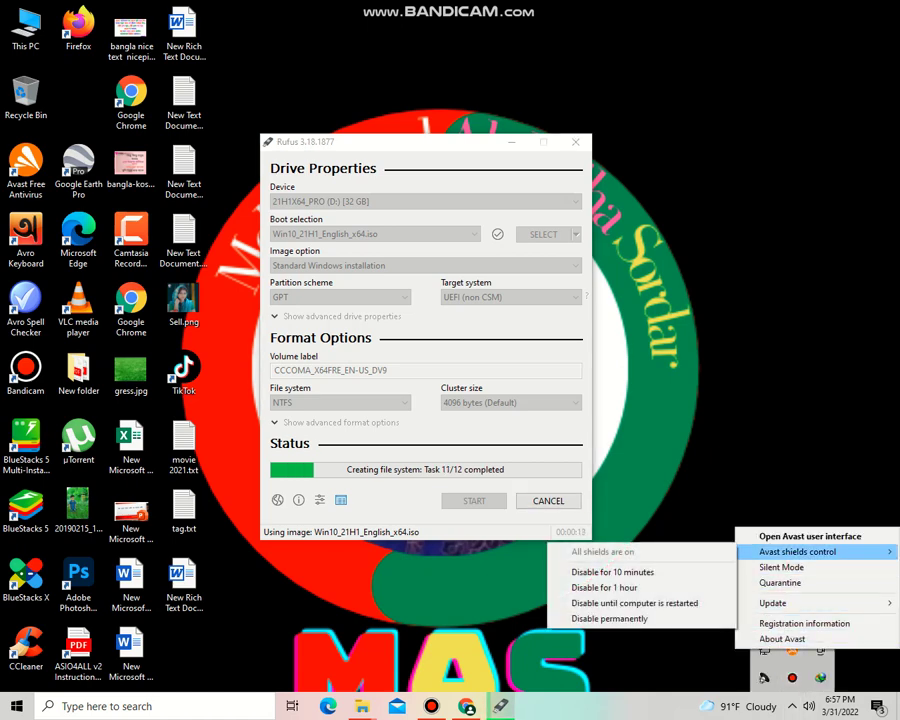
click(605, 587)
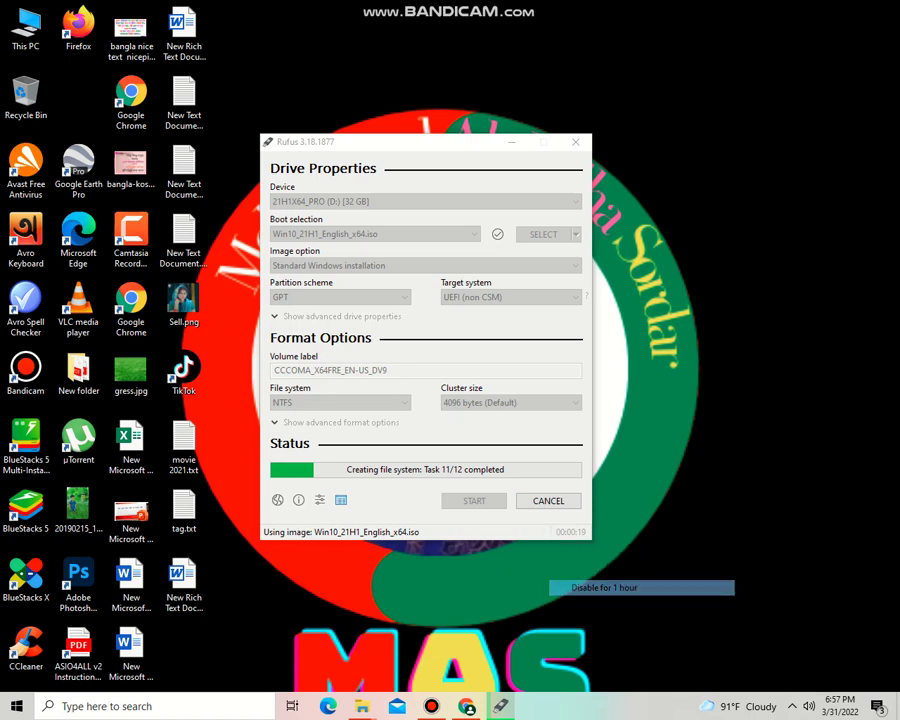
right_click(712, 241)
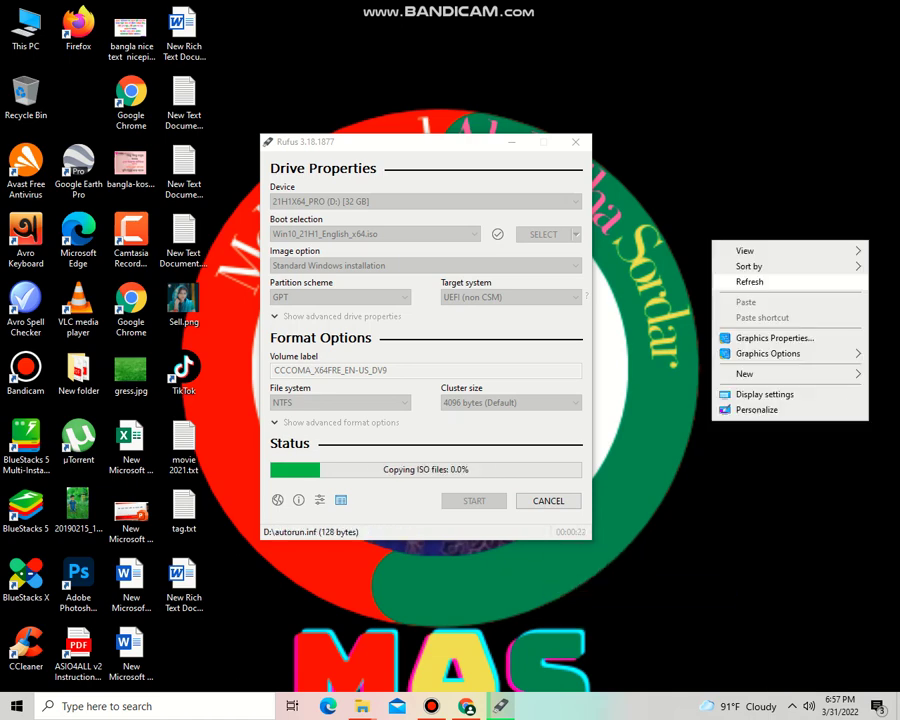
click(750, 281)
click(792, 706)
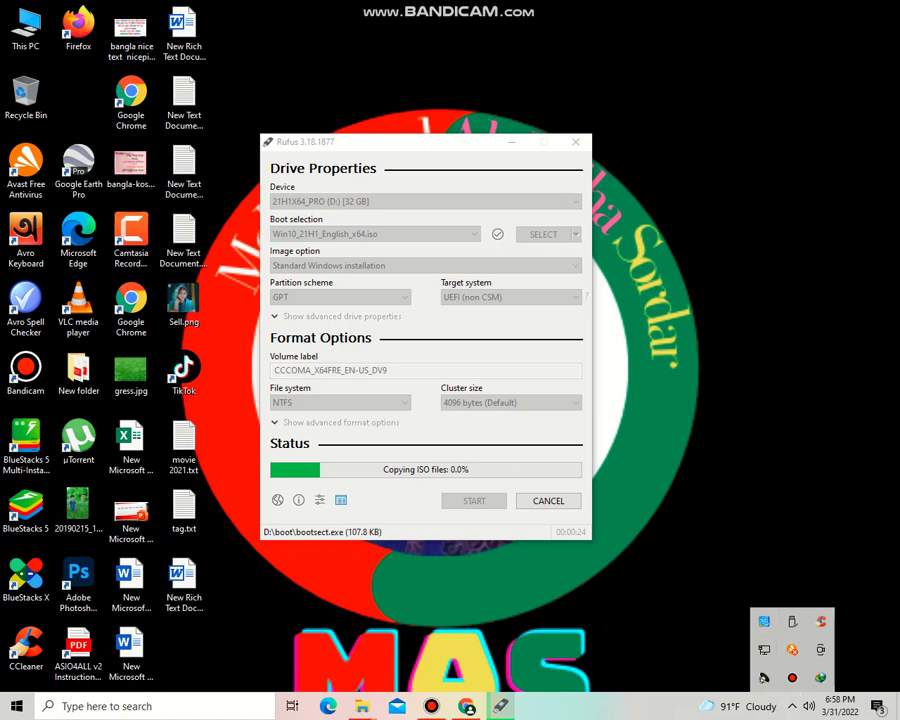
right_click(635, 313)
click(520, 330)
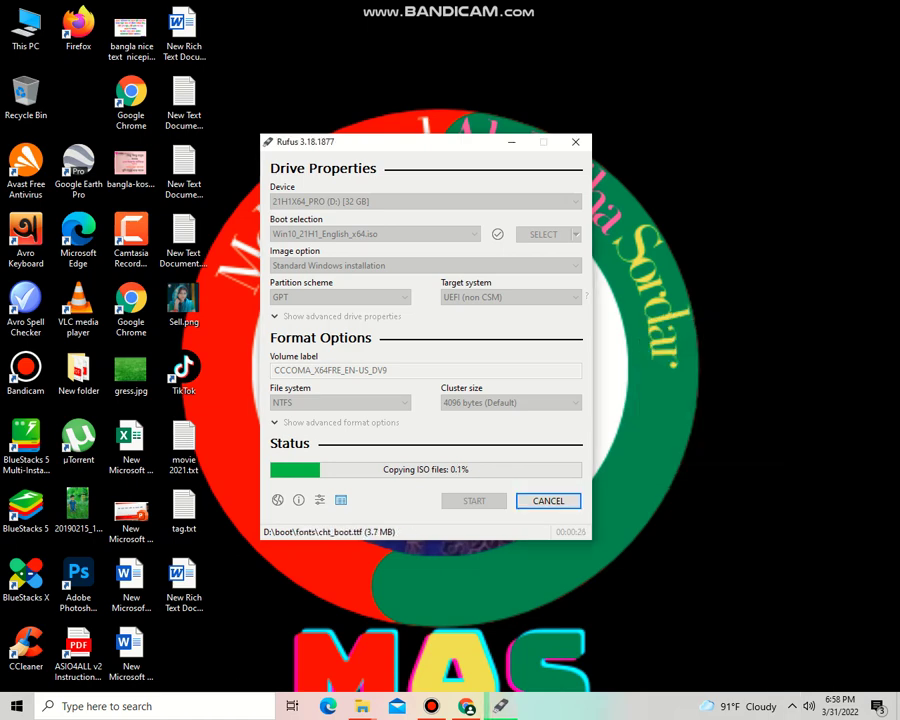
right_click(368, 34)
click(400, 75)
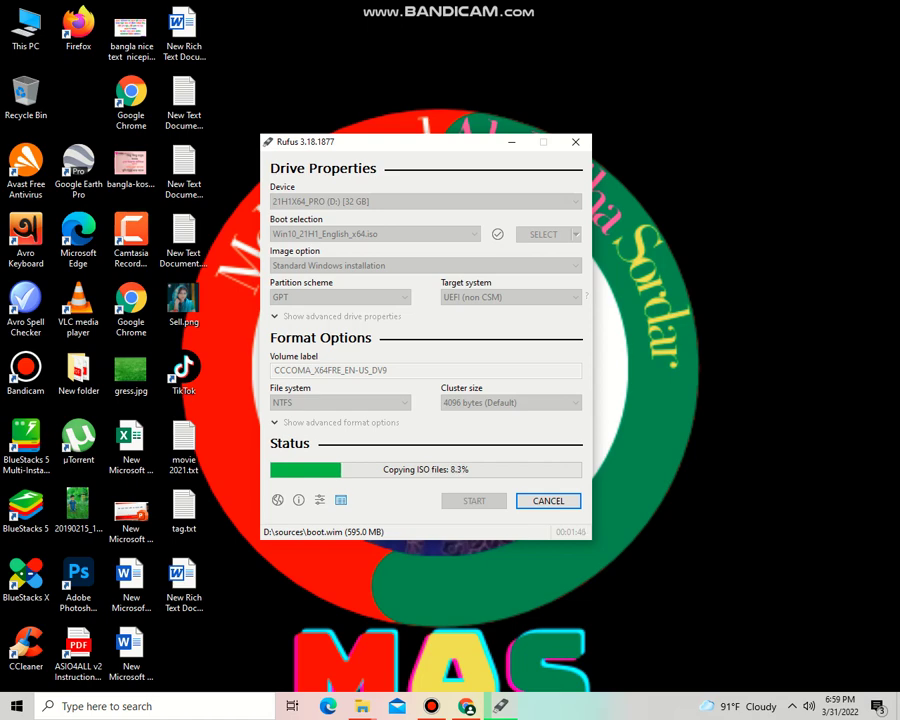
Open This PC to check the USB drive while Rufus copies files, close the window and refresh the desktop.
double_click(25, 25)
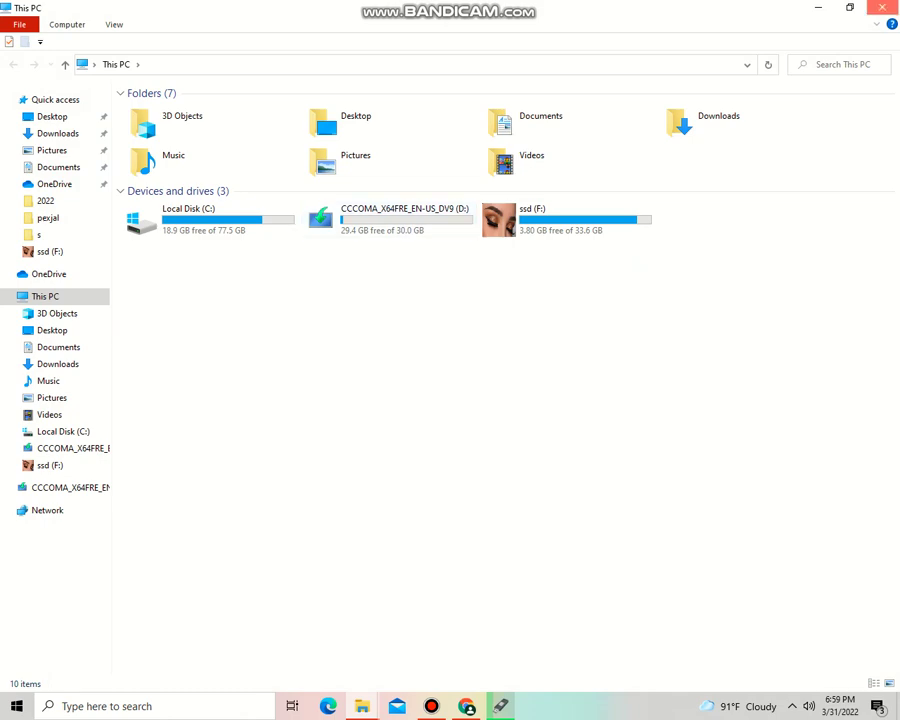
click(882, 7)
right_click(364, 90)
click(400, 131)
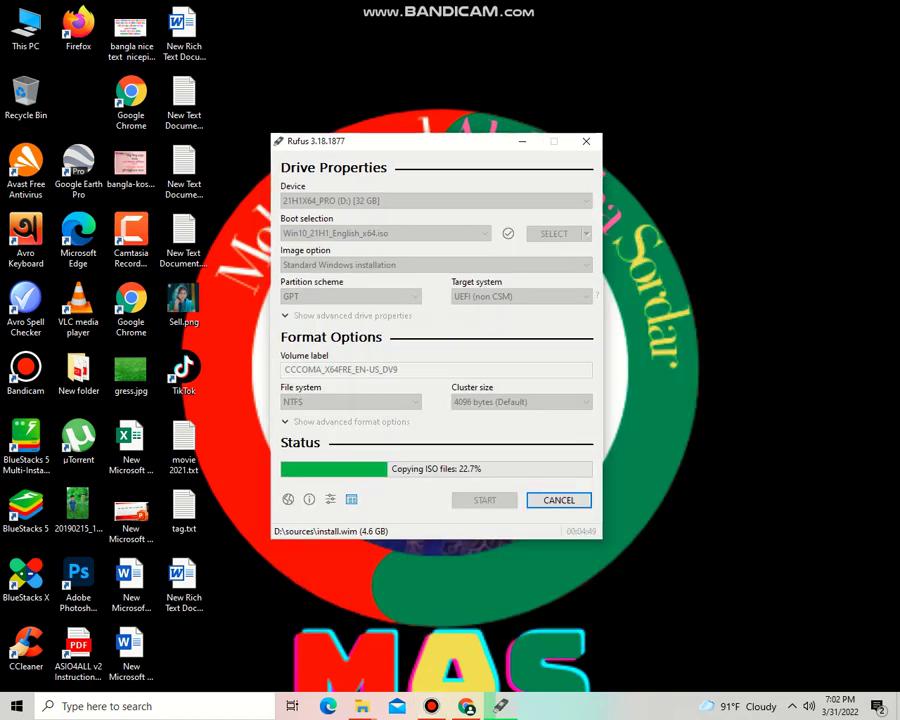
right_click(737, 332)
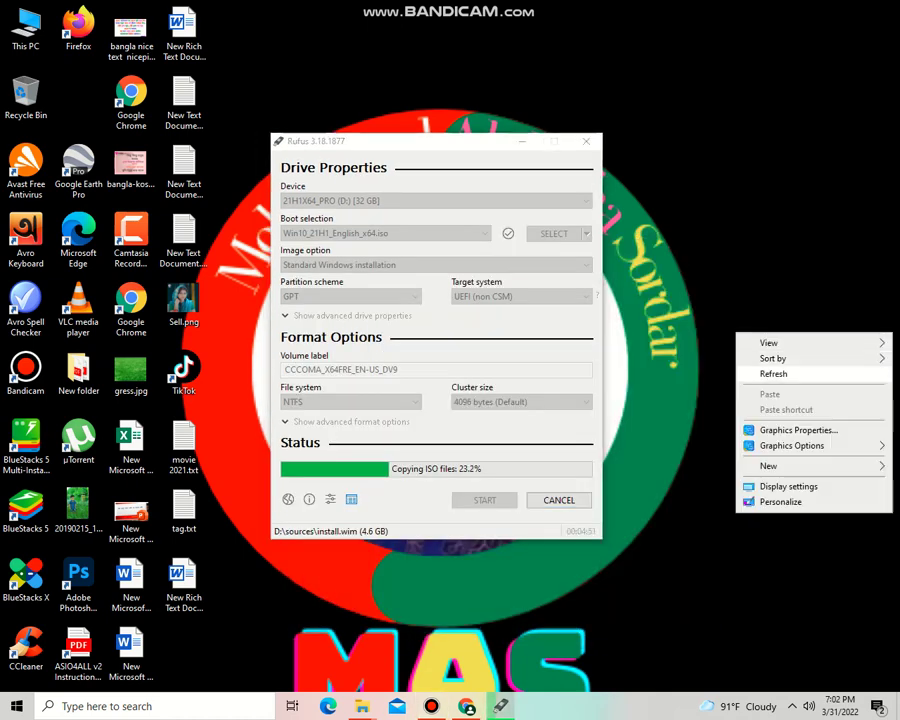
click(762, 372)
right_click(725, 332)
click(750, 366)
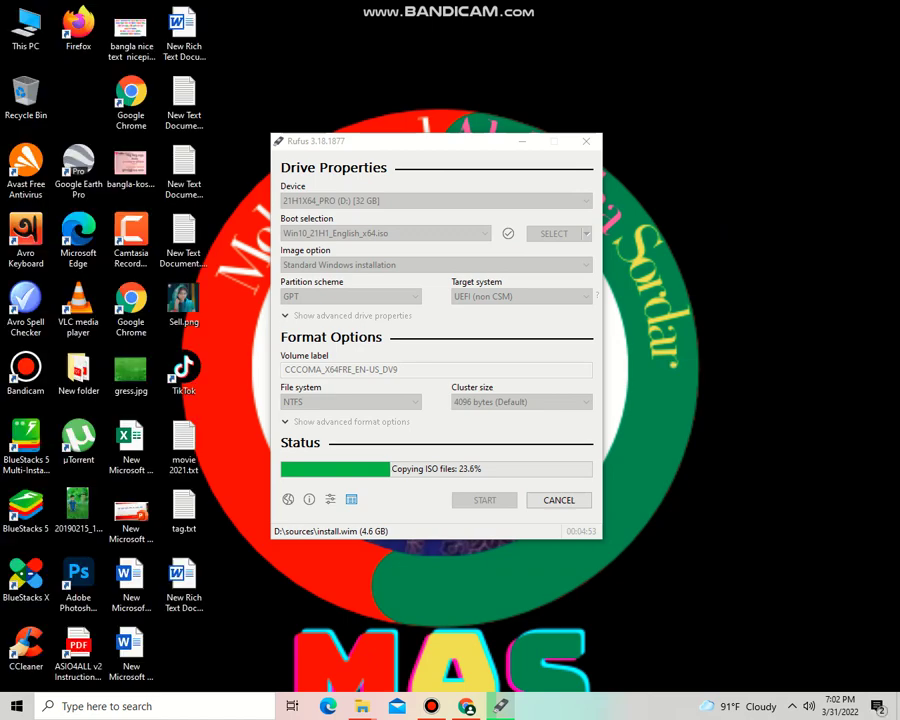
right_click(674, 346)
click(705, 384)
right_click(647, 345)
click(680, 385)
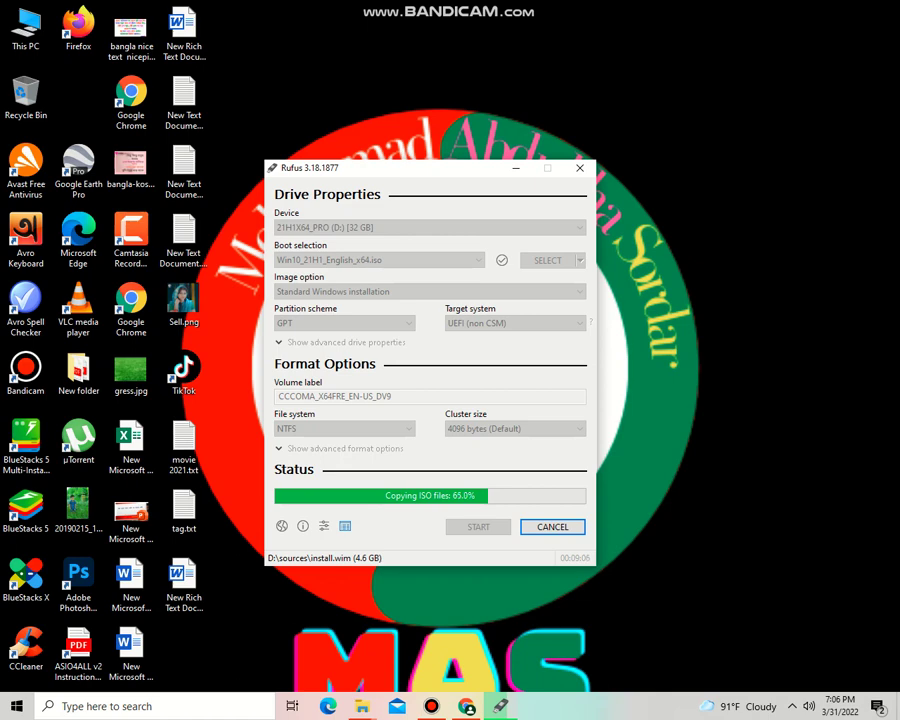
right_click(674, 342)
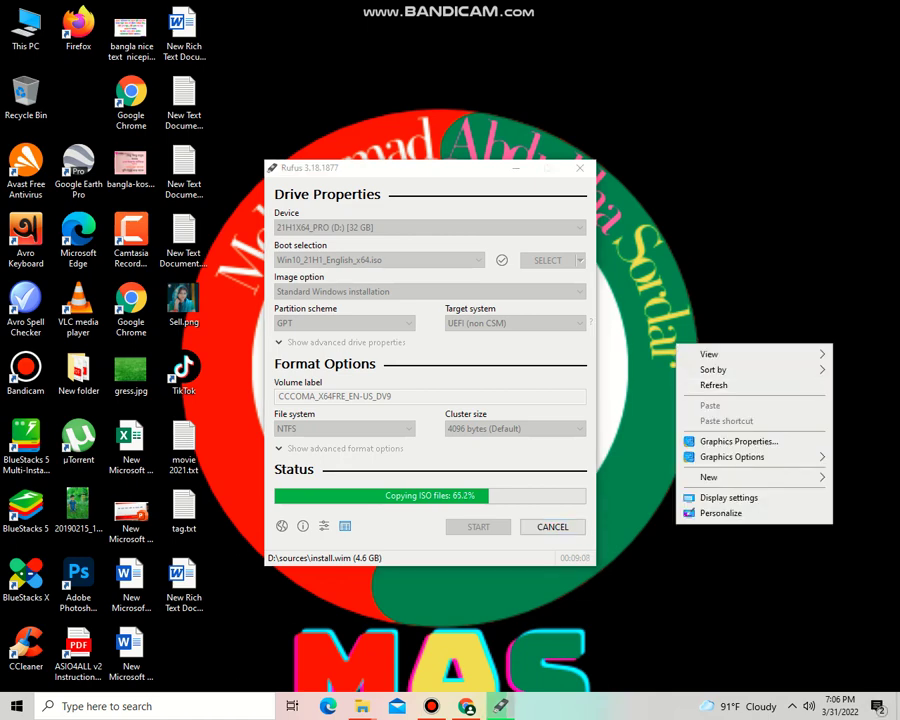
click(702, 384)
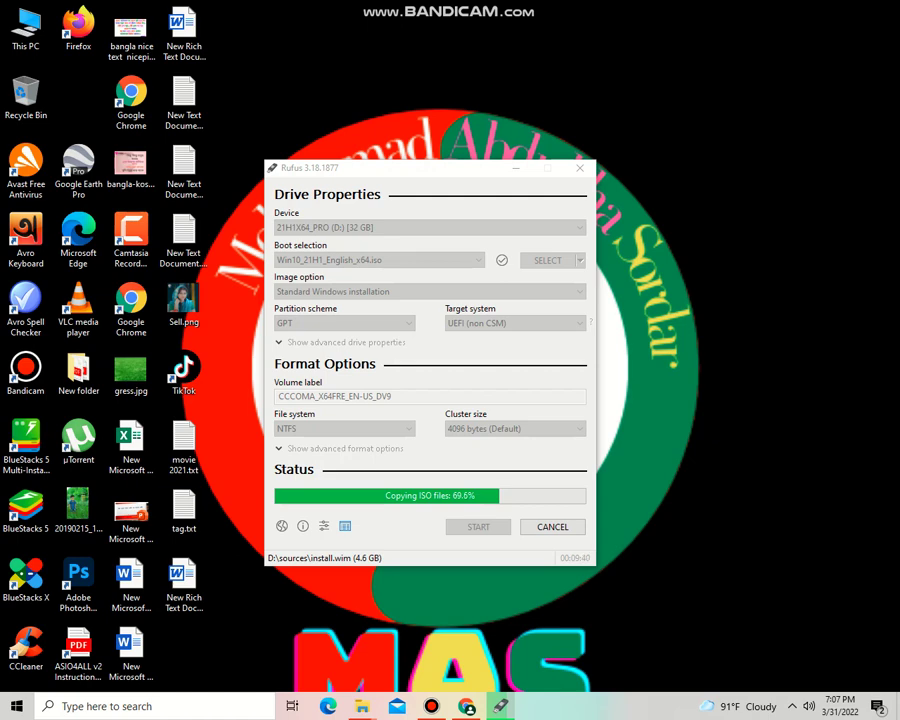
click(431, 706)
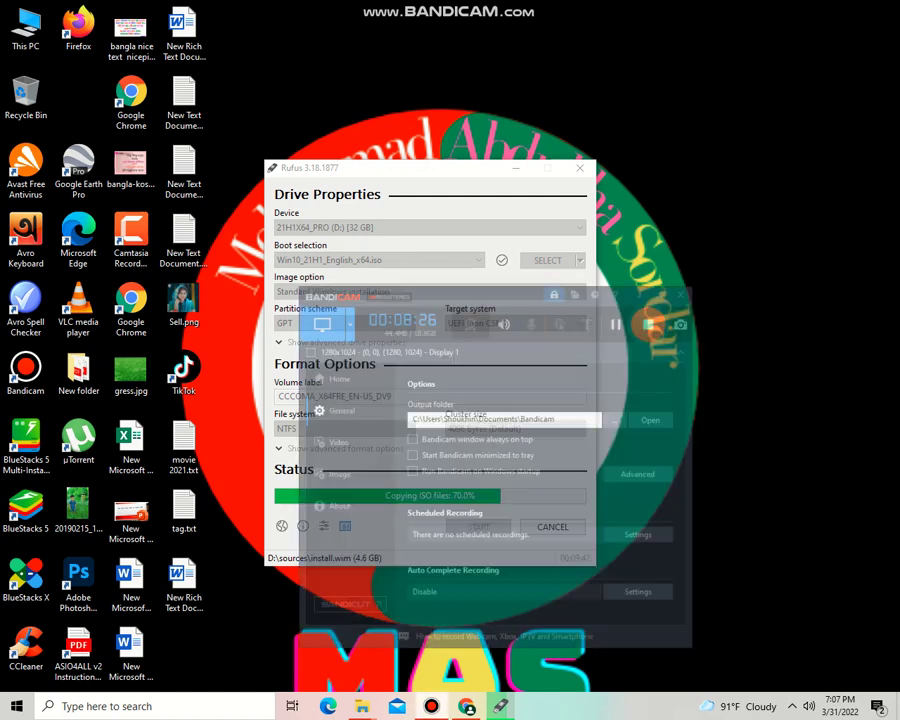